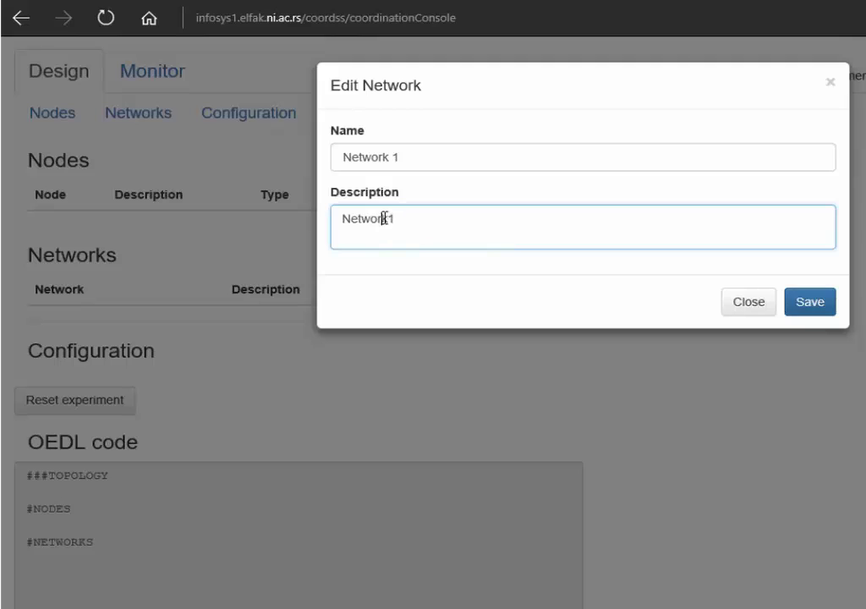
Save Network 1 with its corrected description, then add and save Network 2
click(389, 219)
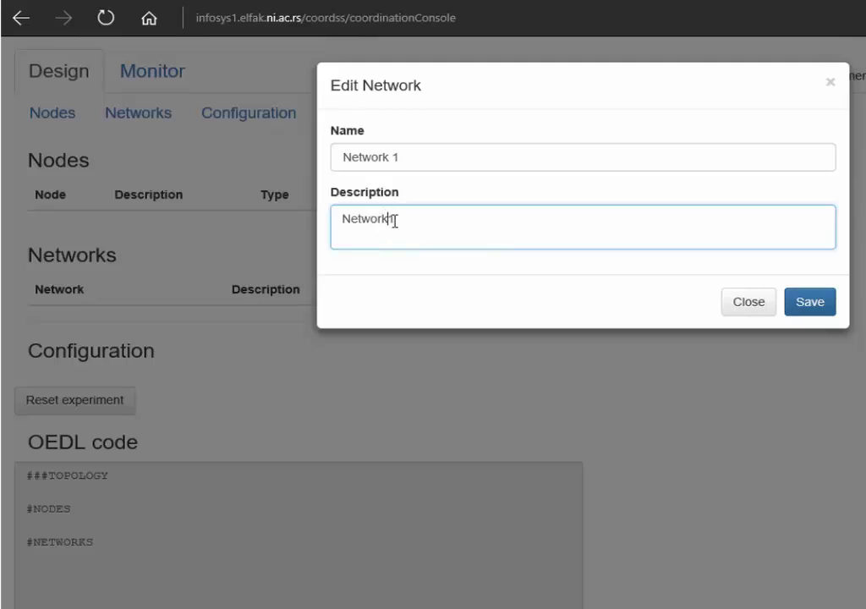
click(808, 303)
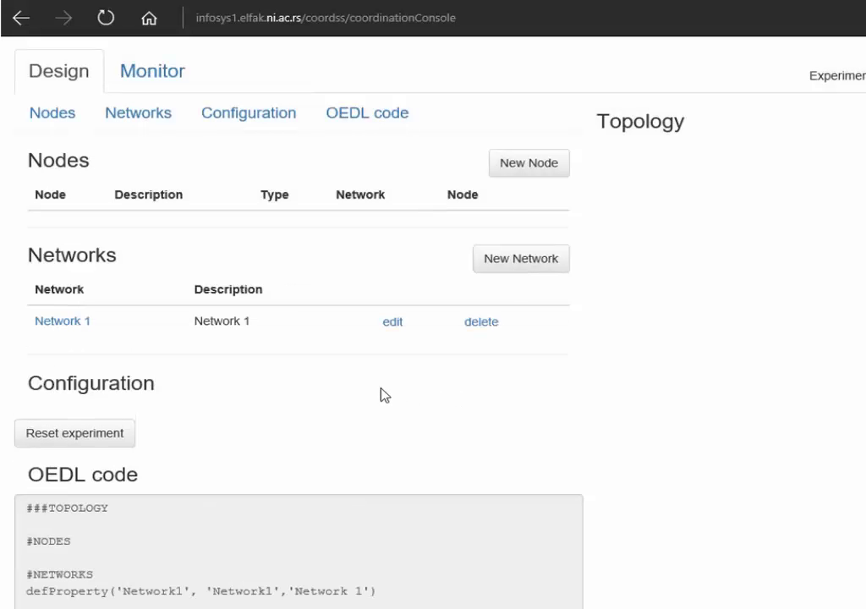
click(519, 269)
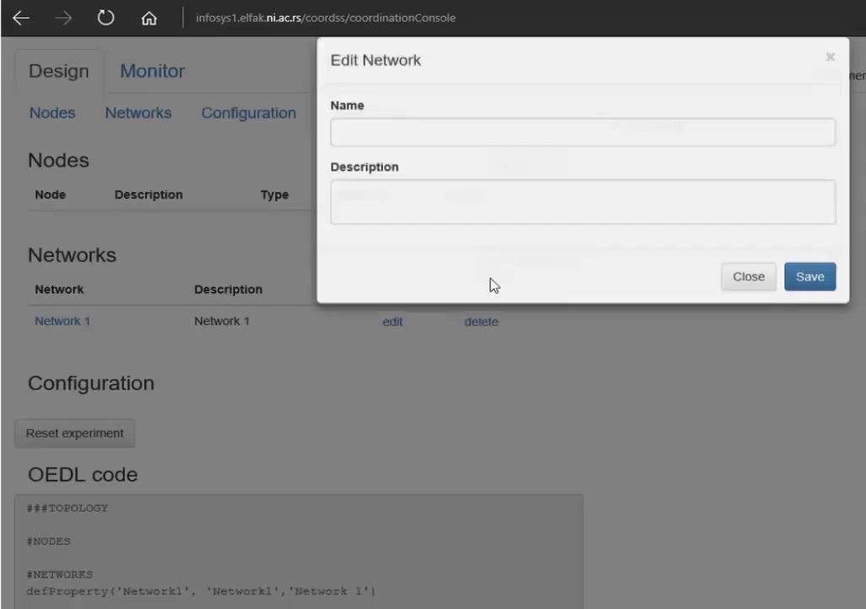
click(435, 150)
click(435, 151)
text(Network 2)
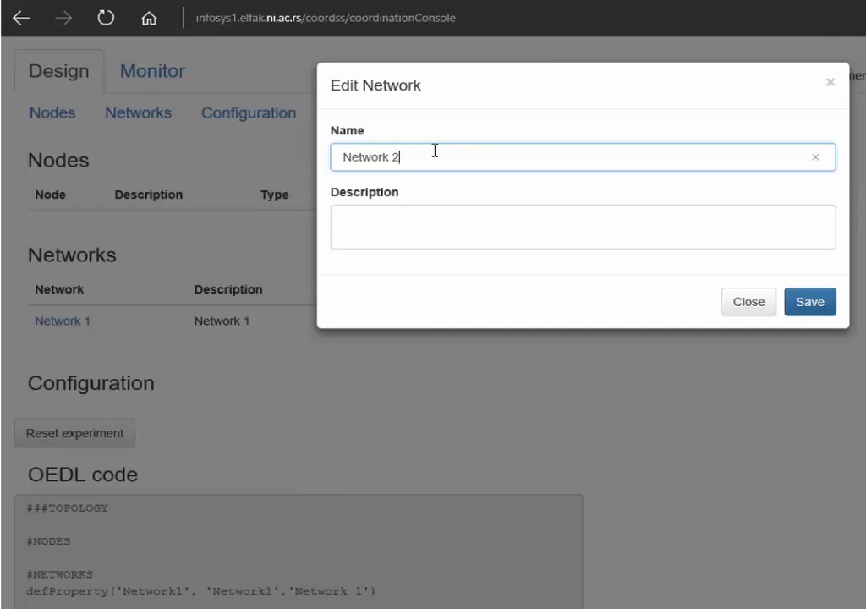
key(Tab)
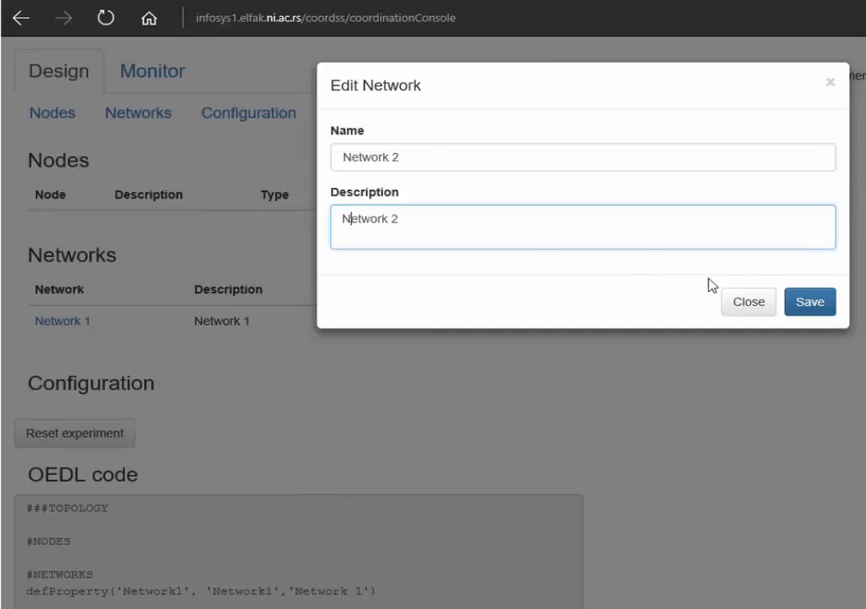
click(808, 302)
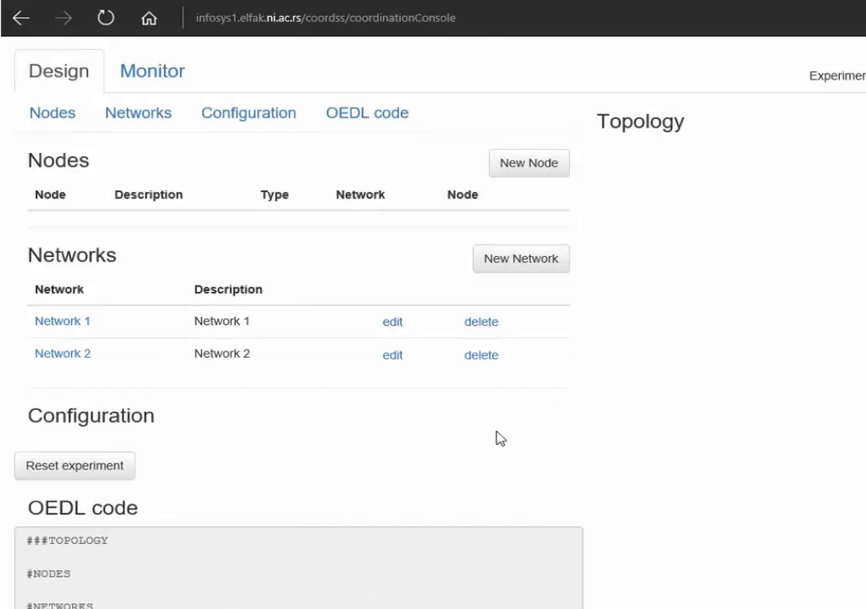
Add Network 3 with its own description and save it
click(526, 277)
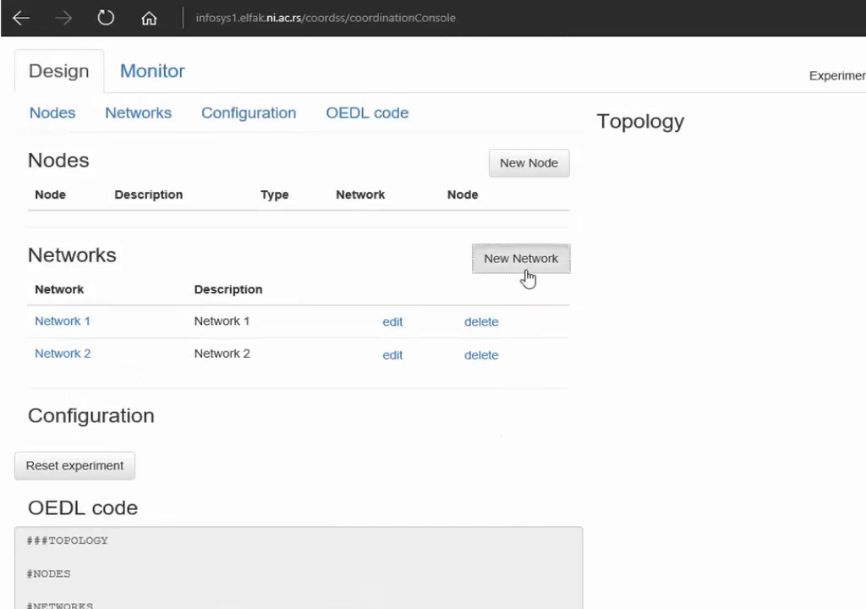
click(470, 158)
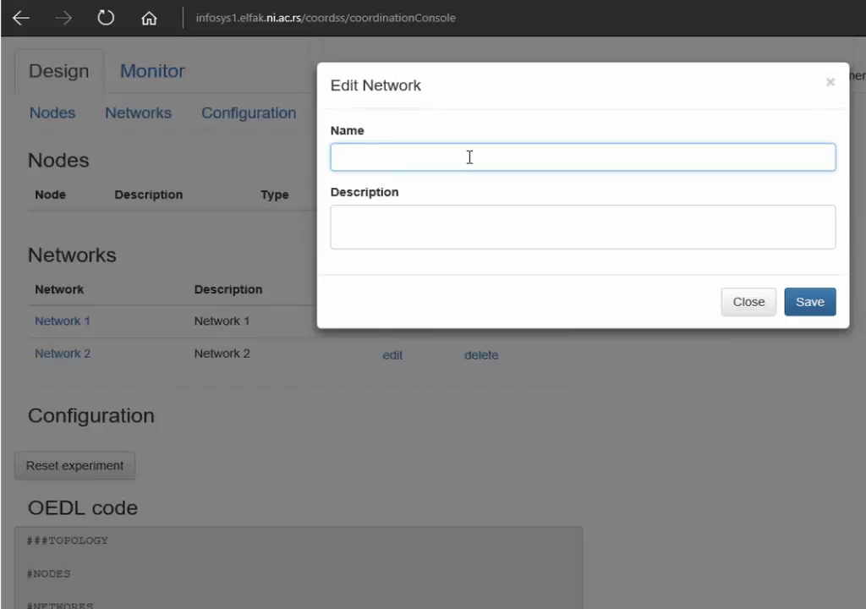
text(Network 3)
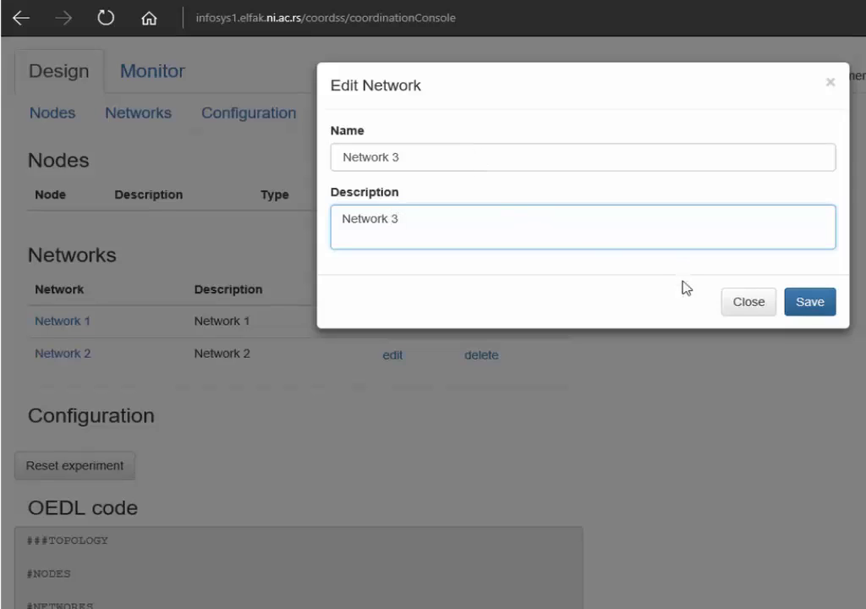
click(807, 302)
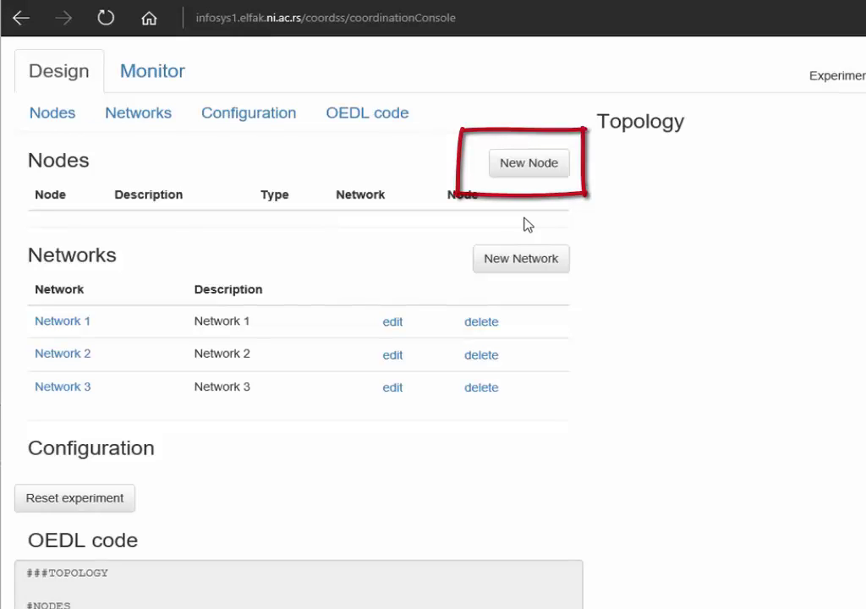
Add node 'Spectrum Sensor', a Spectrum Sensing Node on testbed node 55, described 'ID of sensor node'
click(406, 126)
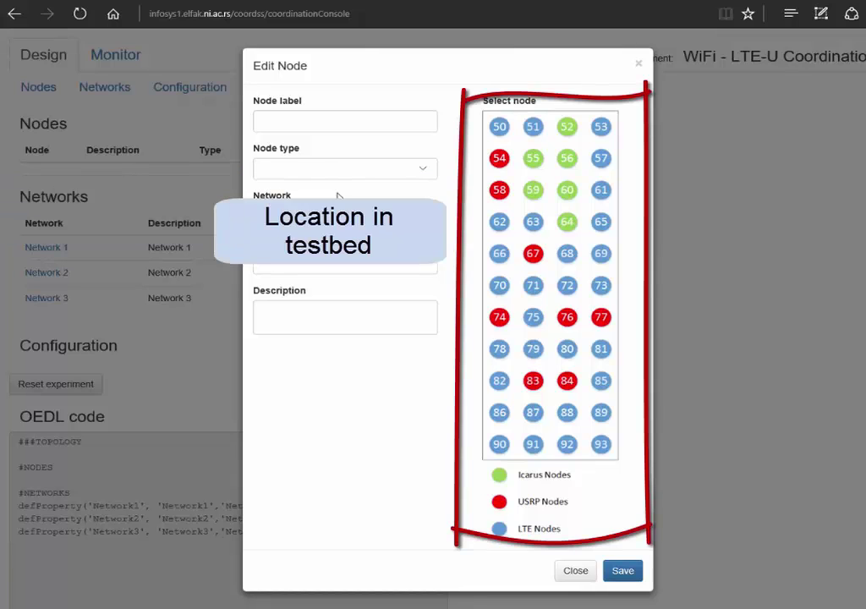
click(331, 123)
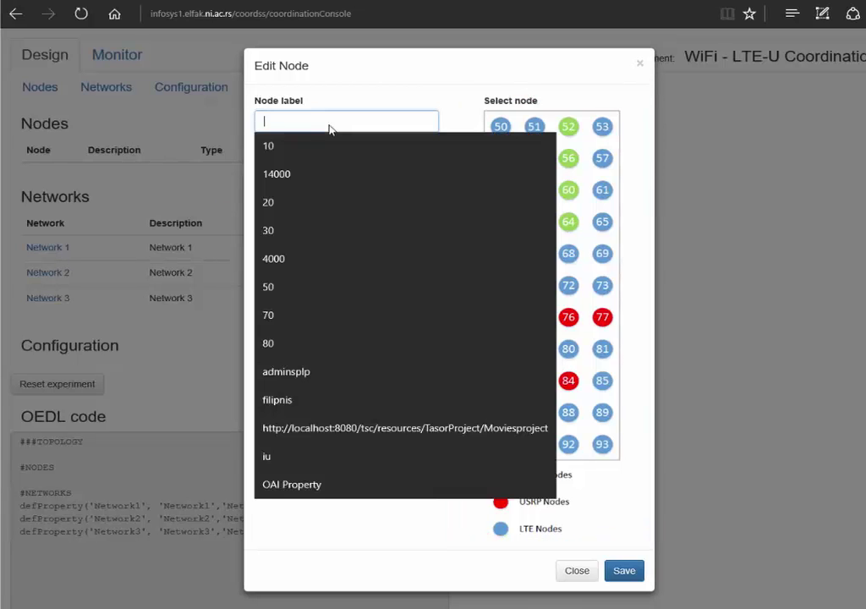
text(SpectrumSensor)
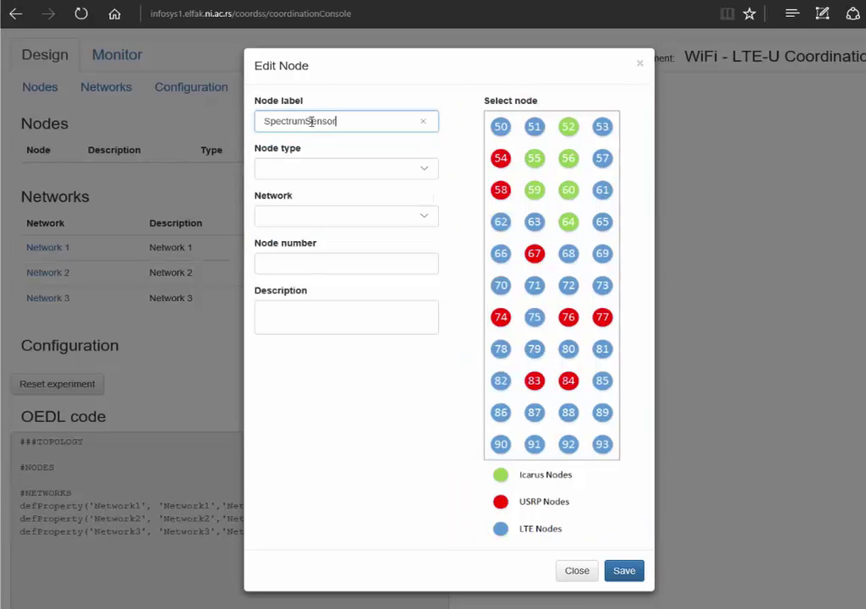
click(307, 121)
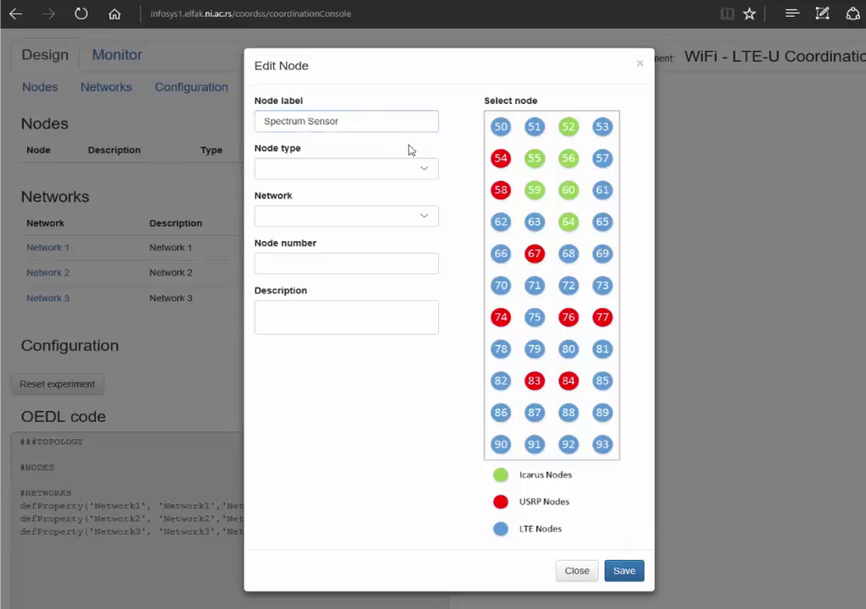
click(423, 168)
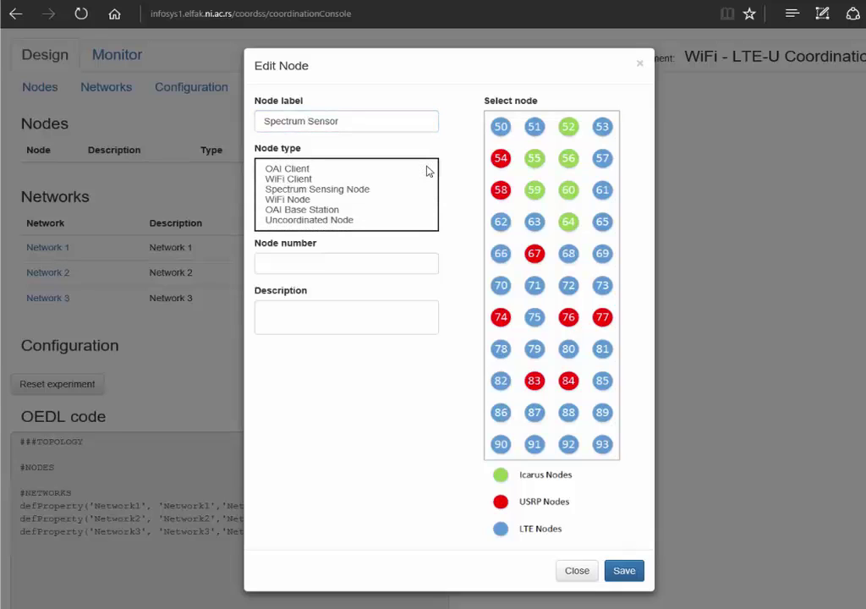
click(412, 190)
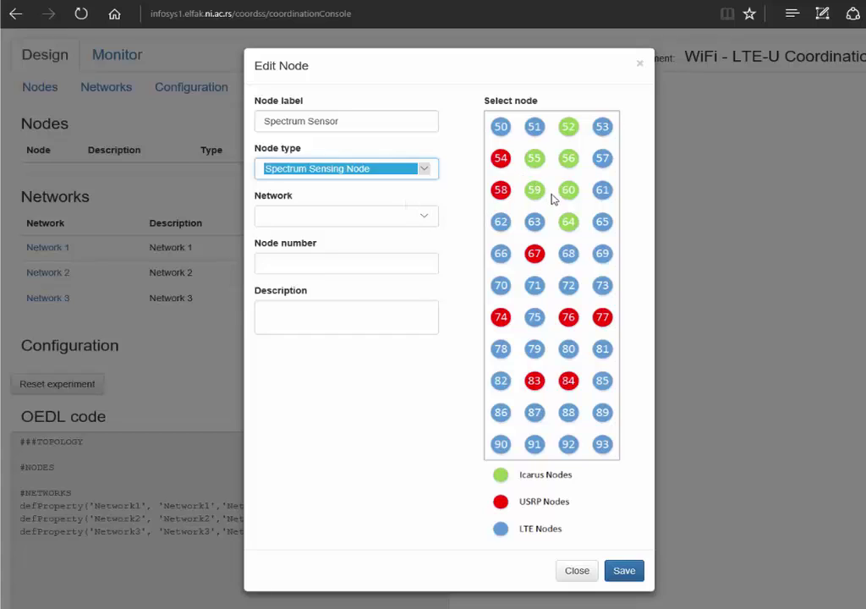
click(535, 167)
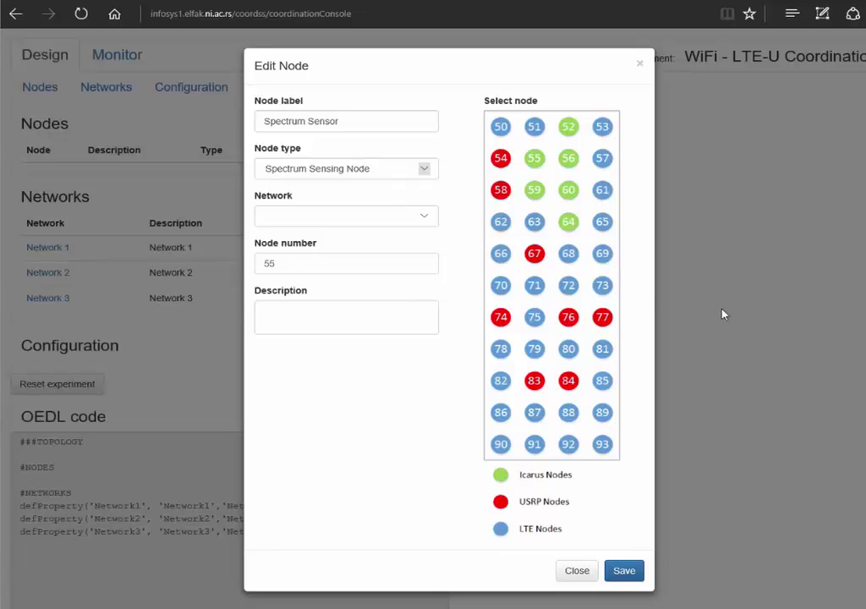
click(346, 318)
text(ID of sensor node)
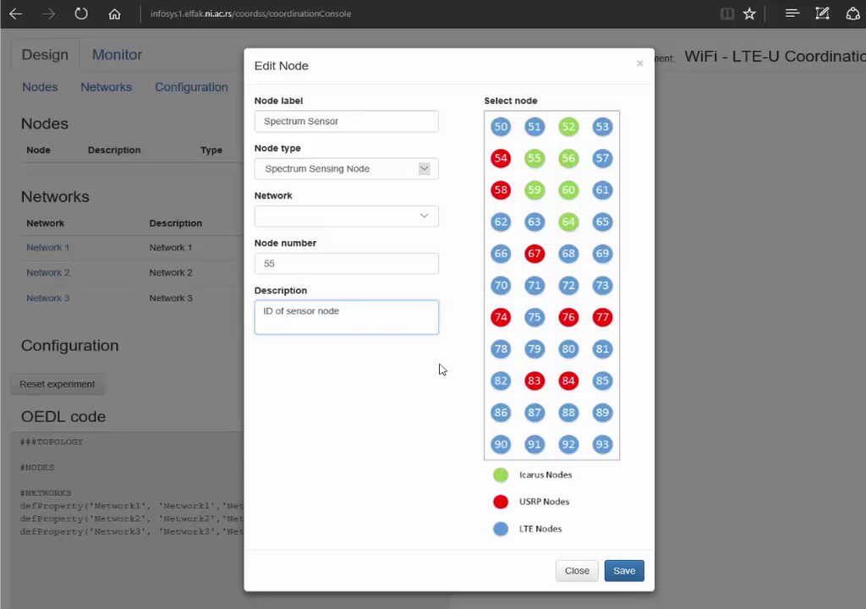
click(620, 573)
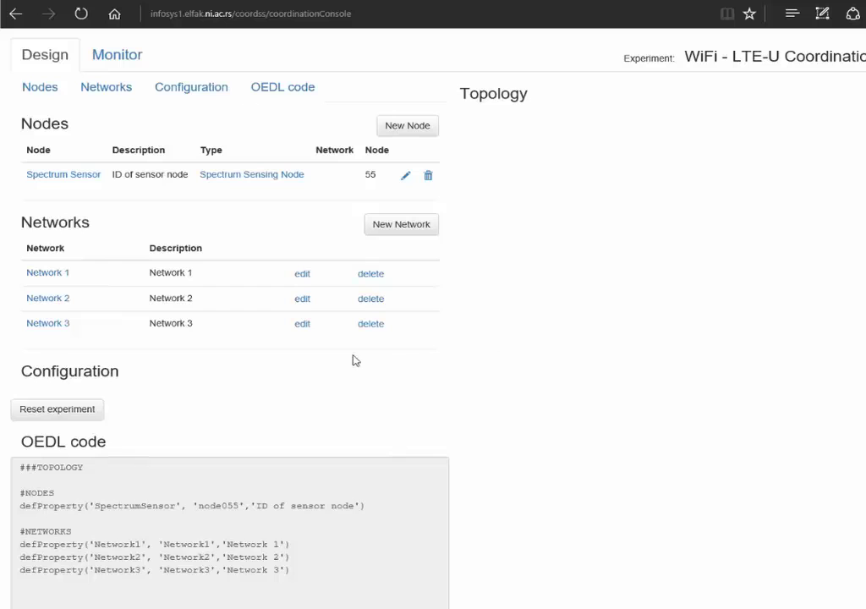
Add WiFiComm1 Server as a WiFi Node on Network 1 at testbed node 50
click(403, 126)
click(300, 123)
text(WiFiComm1 Server)
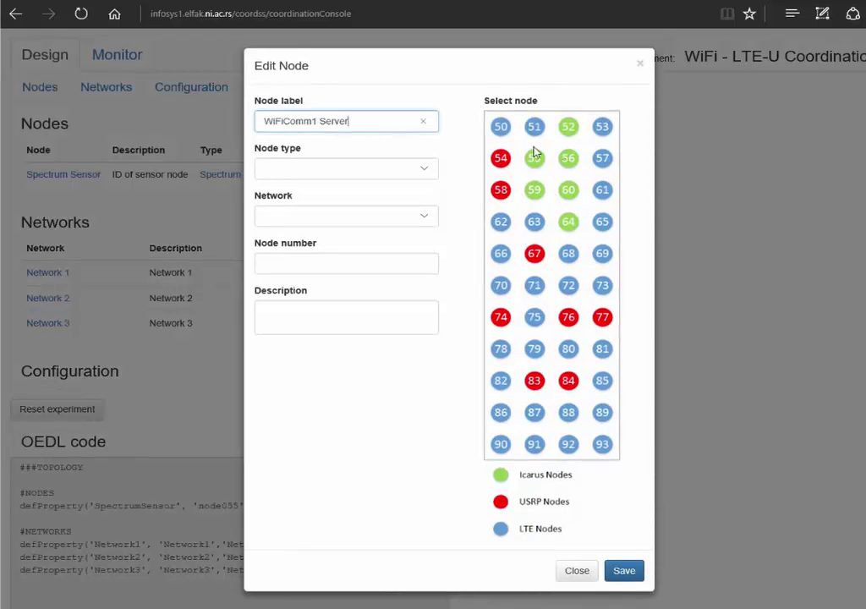
click(500, 126)
click(423, 170)
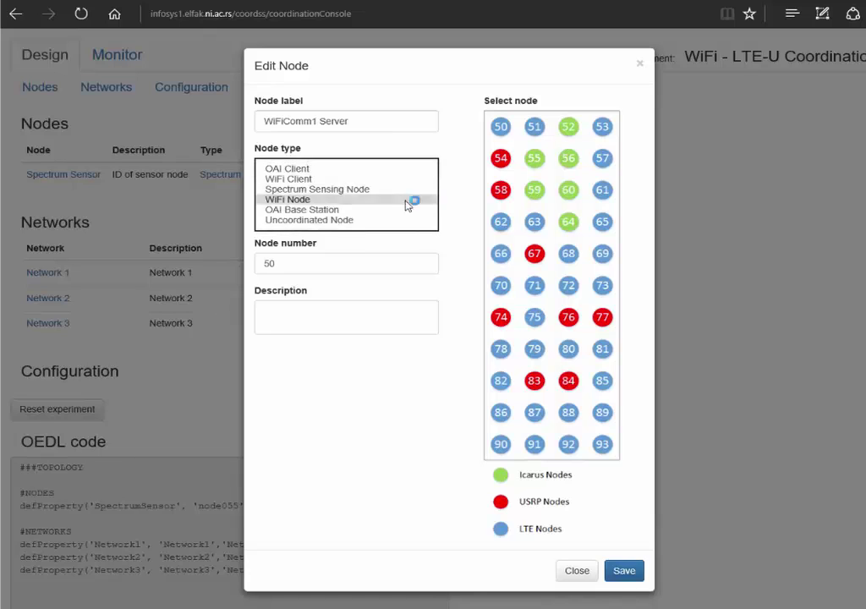
click(411, 199)
click(416, 218)
click(406, 216)
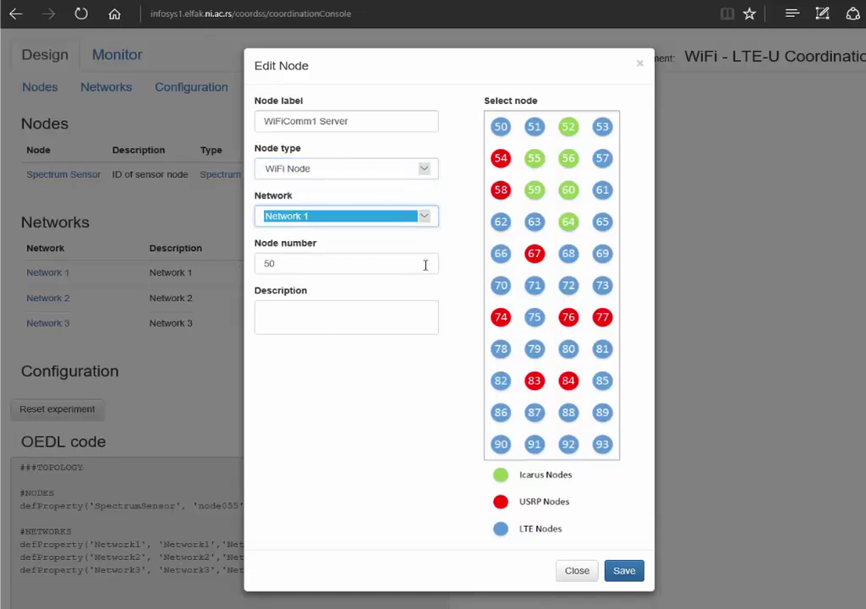
click(325, 320)
text(ID of server WiFi1 node)
click(624, 570)
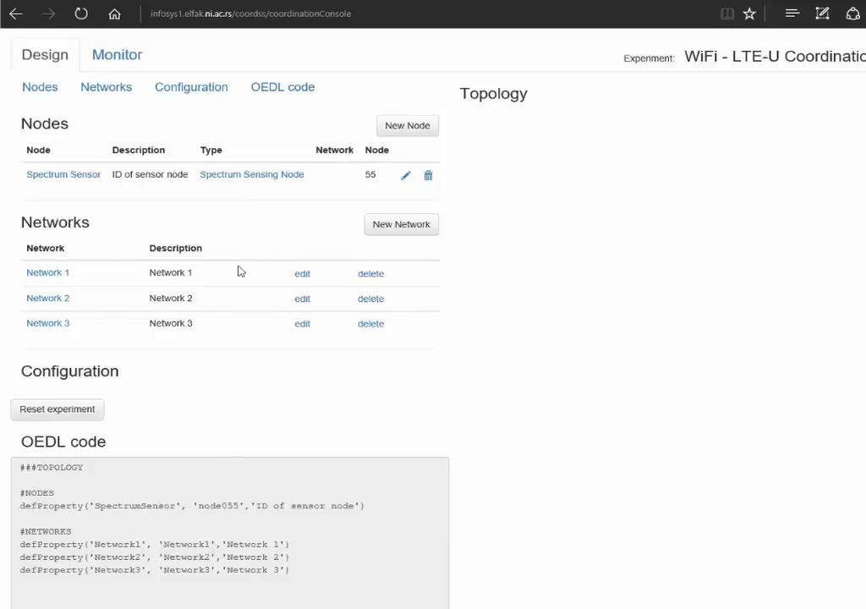
Add WiFiComm1 Client as a WiFi Node on Network 1 at testbed node 65
click(401, 127)
text(WiFiComm1 Client)
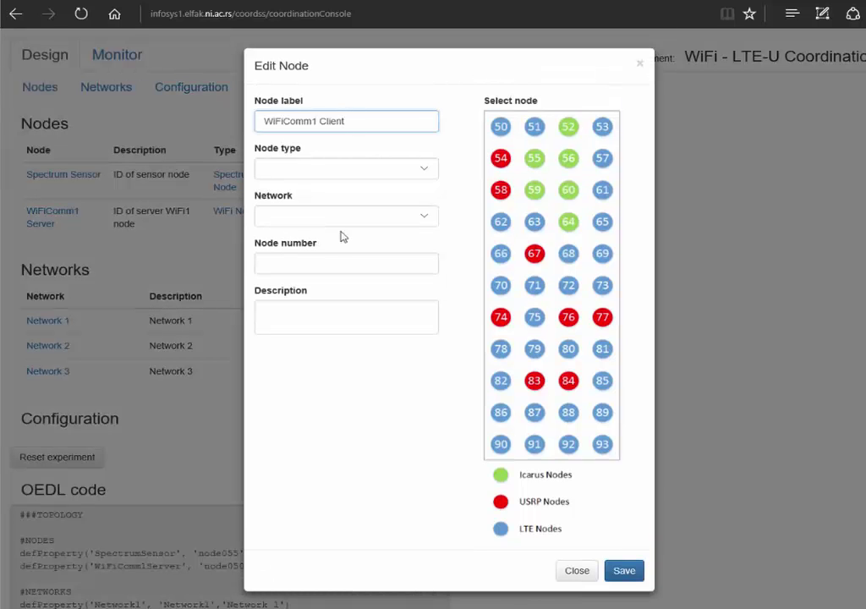
click(340, 313)
text(ID of client WiFi1 node)
click(601, 223)
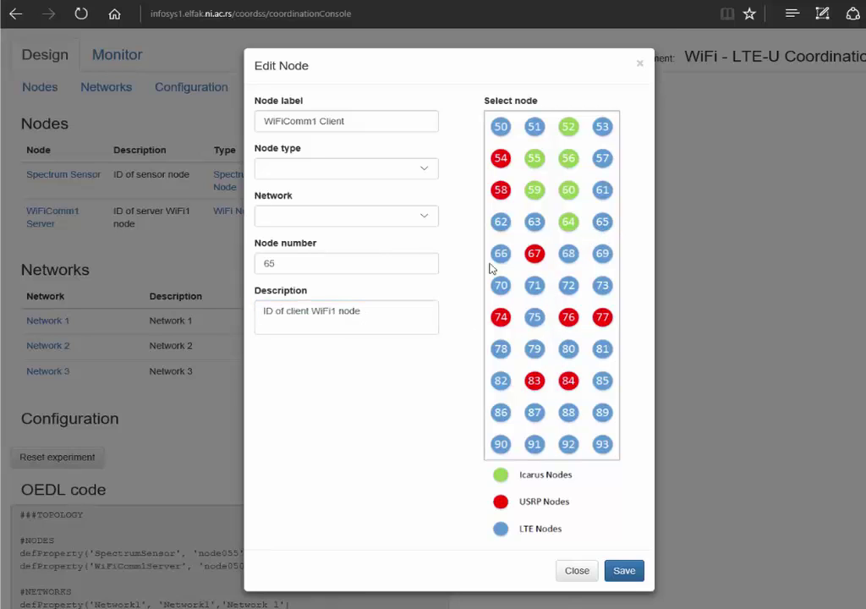
click(415, 216)
click(418, 216)
click(421, 173)
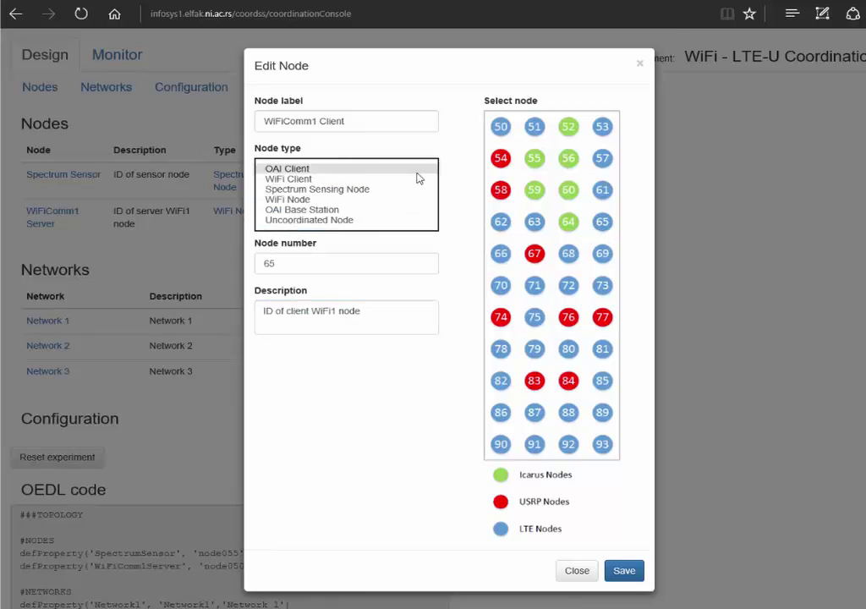
click(380, 200)
click(624, 571)
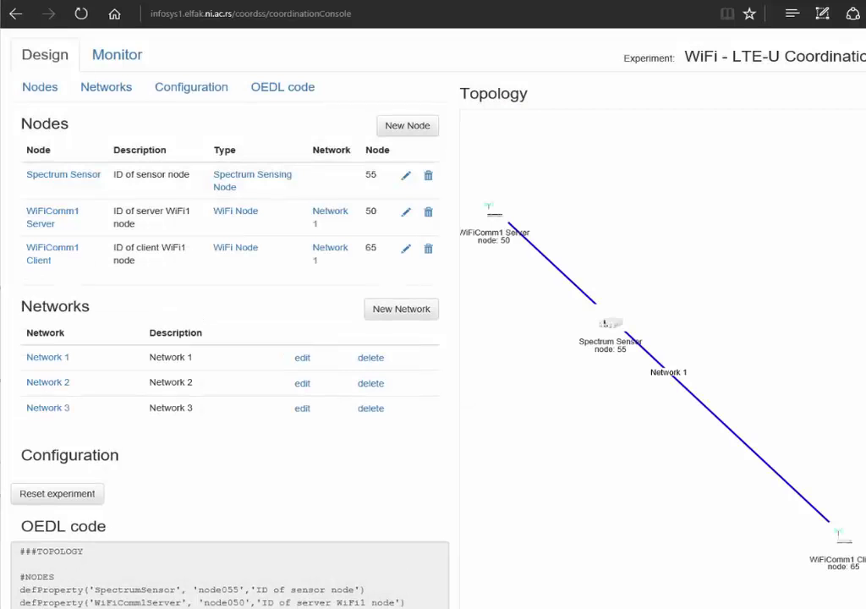
Add WiFiComm2 Server as a WiFi Node on Network 2 with its description
click(415, 128)
click(333, 121)
text(WiFiComm2 Server)
click(355, 168)
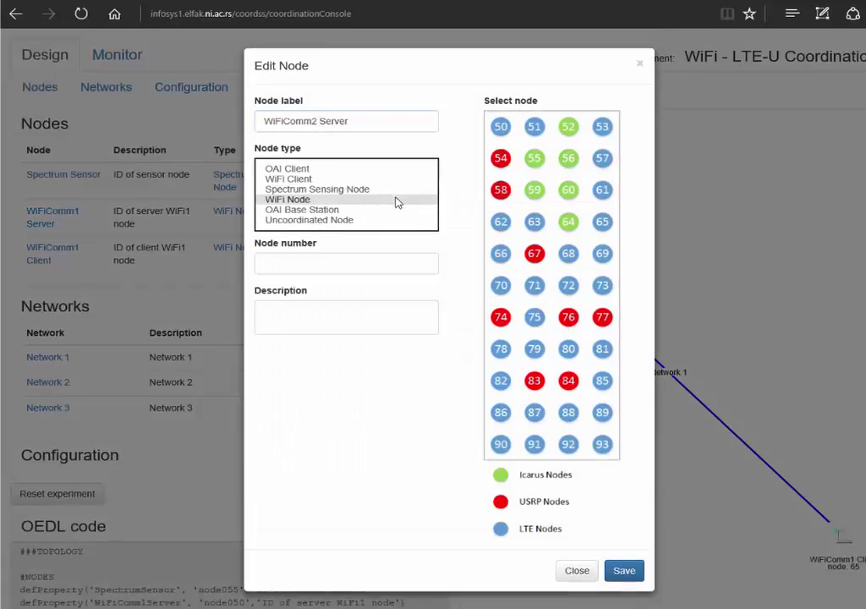
click(397, 199)
click(402, 219)
click(404, 225)
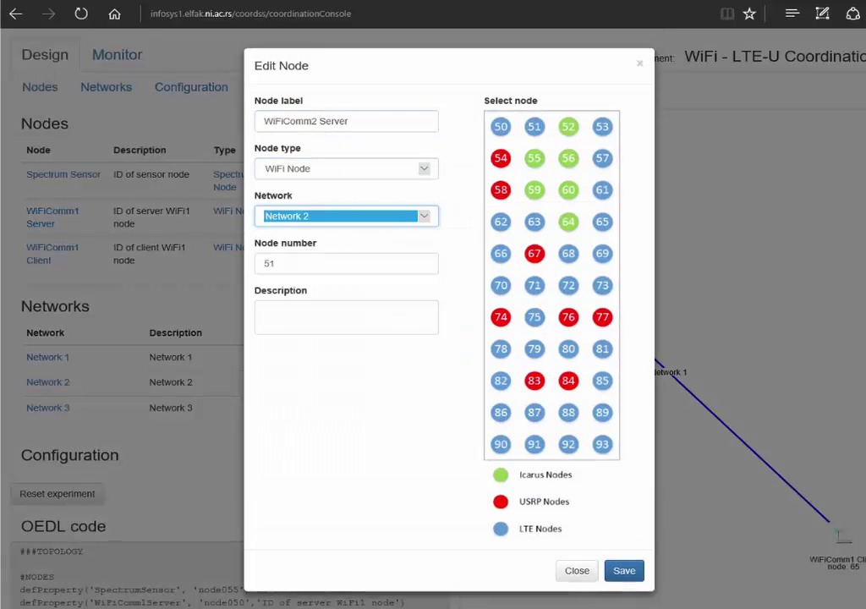
click(293, 319)
text(ID of server WiFi2 node)
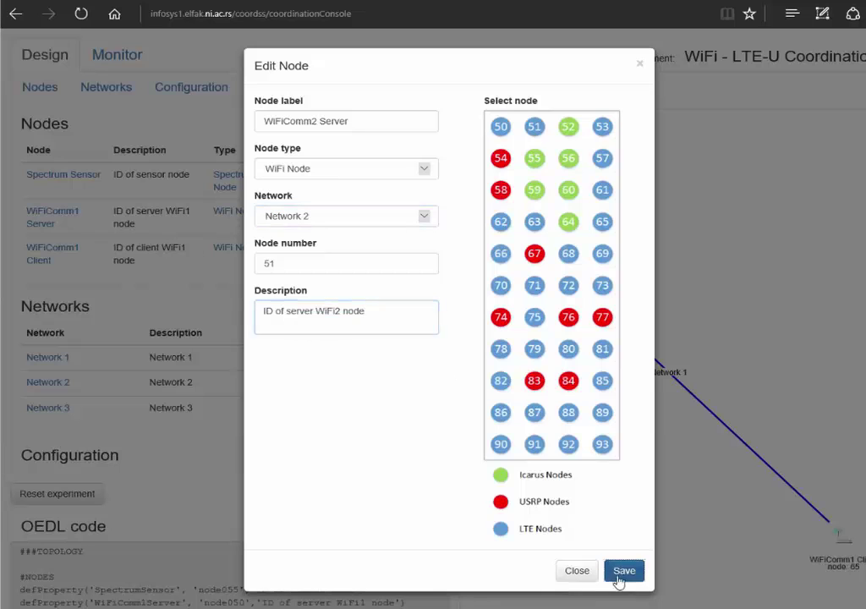
click(623, 572)
Add WiFiComm2 Client as a WiFi Node on Network 2 at testbed node 69
click(407, 126)
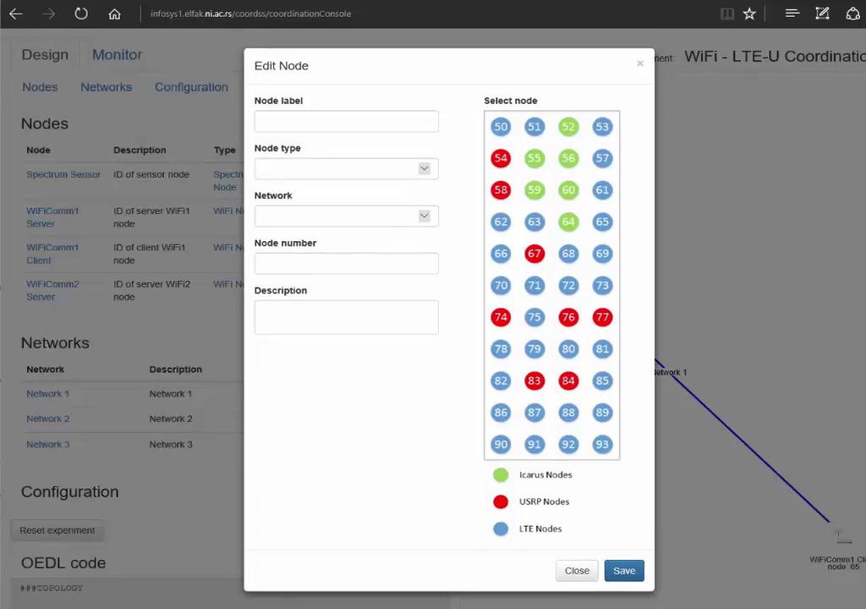
click(319, 120)
text(WiFiComm2 Client)
click(338, 169)
click(338, 199)
click(334, 217)
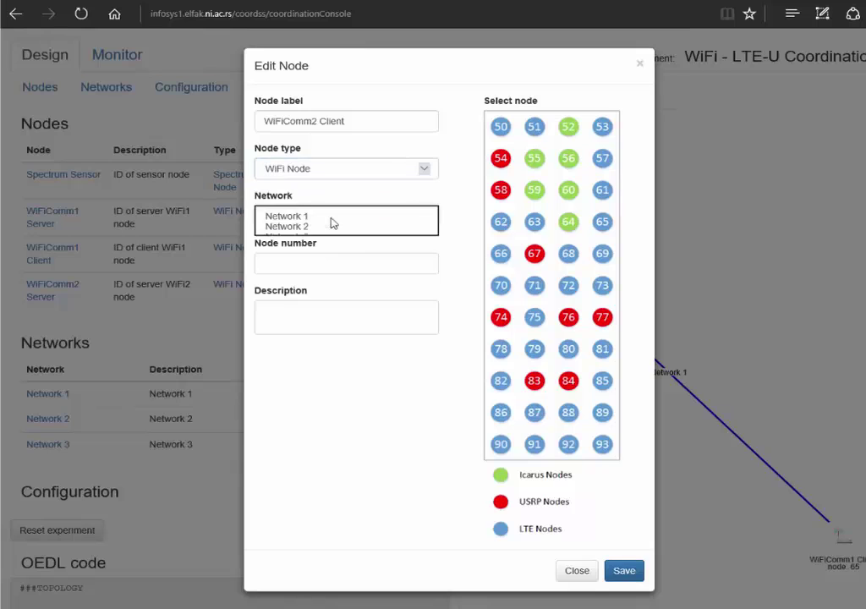
click(334, 227)
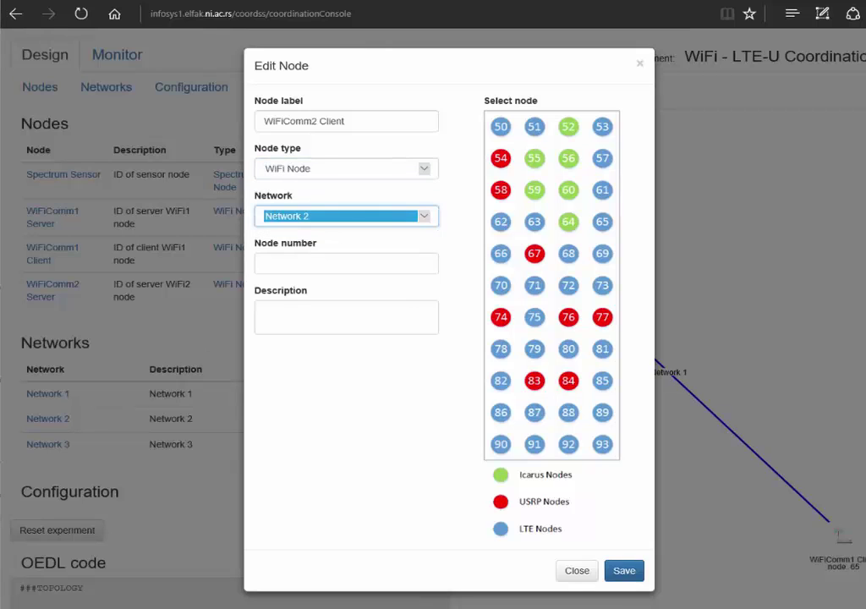
click(329, 307)
text(ID of client WiFi2 node)
click(602, 253)
click(624, 570)
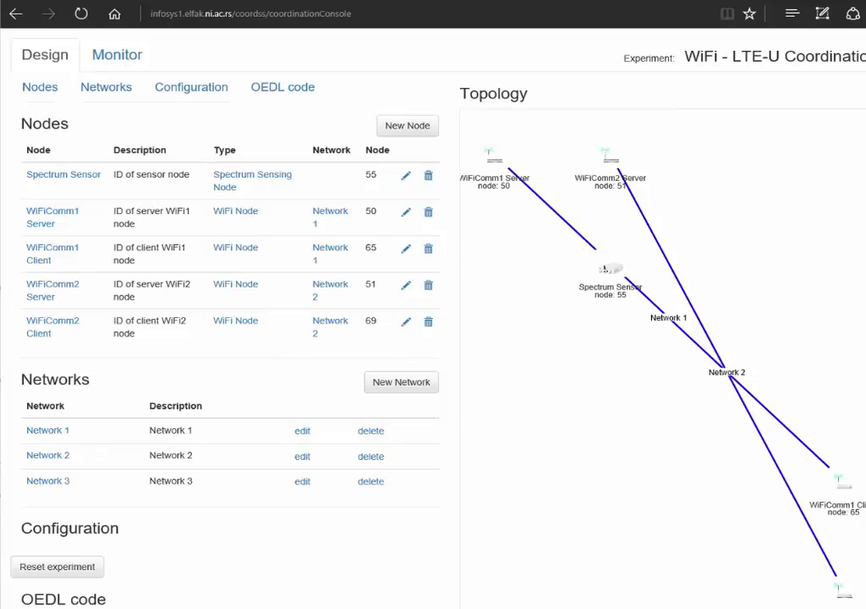
Add OAIComm1_Server as an OAI Base Station on Network 3, node 59, described 'ID of OAI eNB'
click(389, 129)
click(362, 119)
text(OAIComm1_Server)
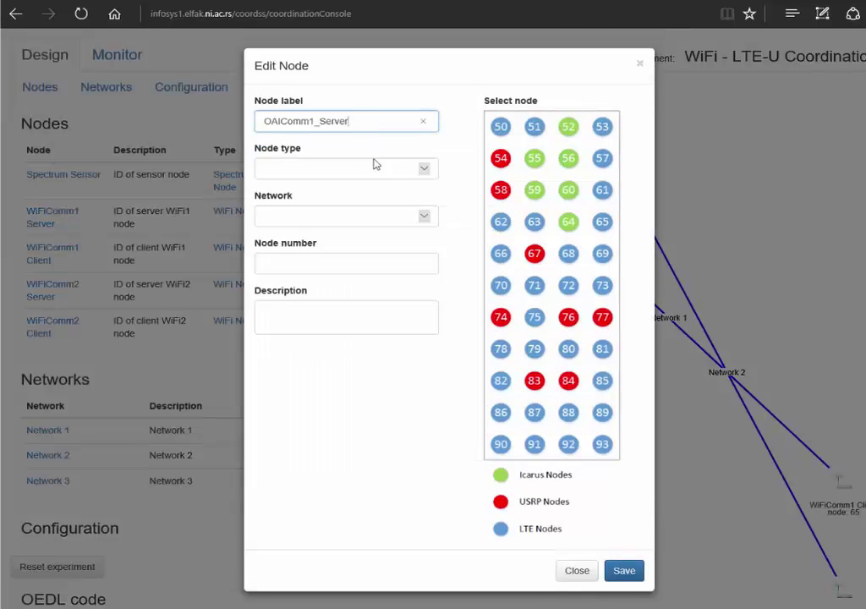
click(375, 168)
click(367, 210)
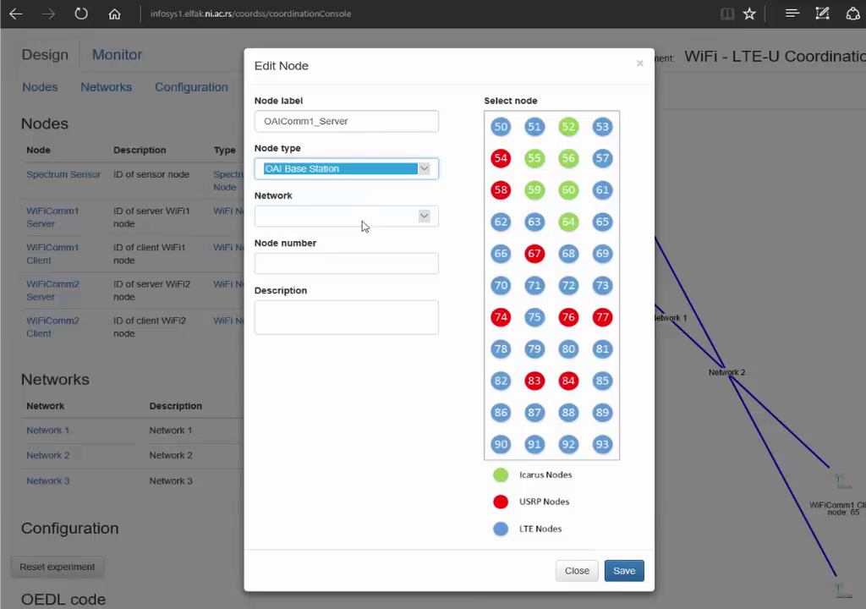
click(363, 226)
click(356, 236)
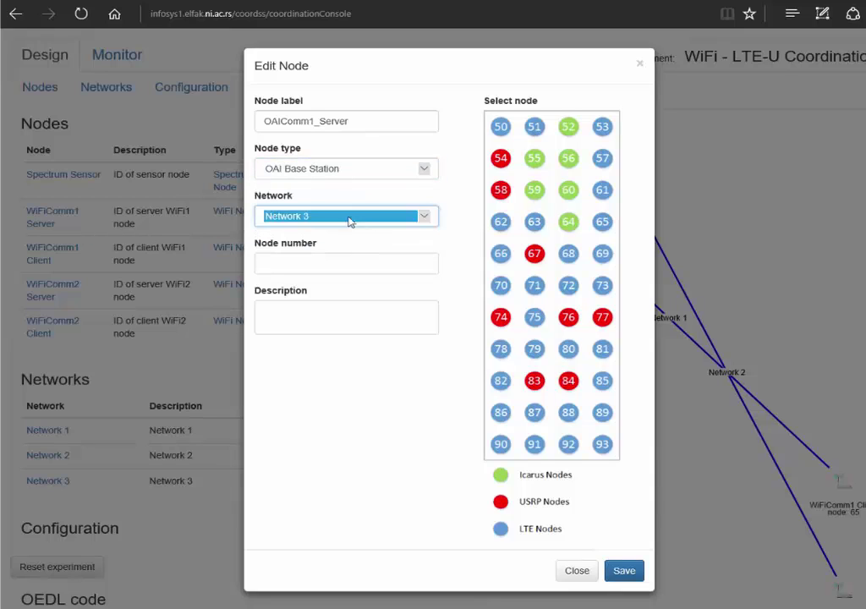
click(542, 190)
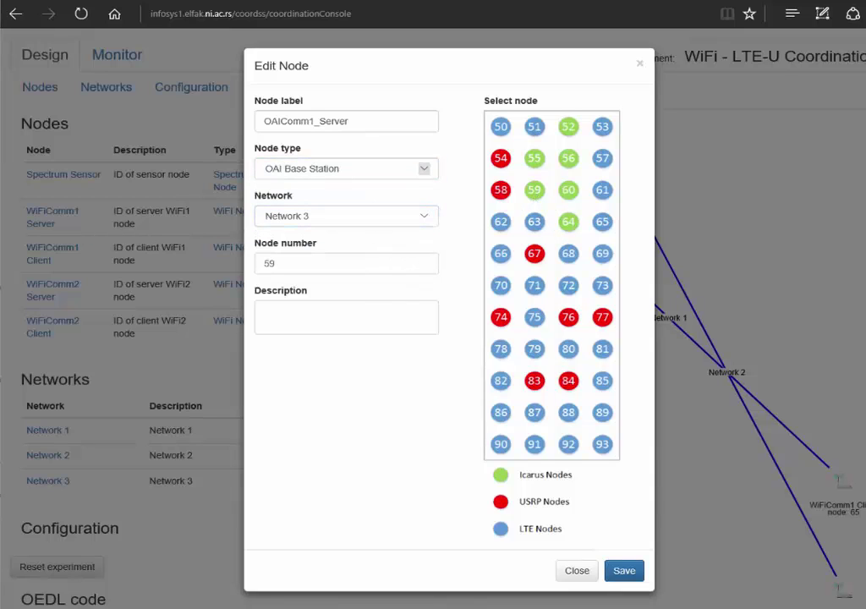
click(332, 319)
text(ID of OAI eNB)
click(623, 571)
Add Unknown Node 1 as an Uncoordinated Node at testbed node 62
click(402, 215)
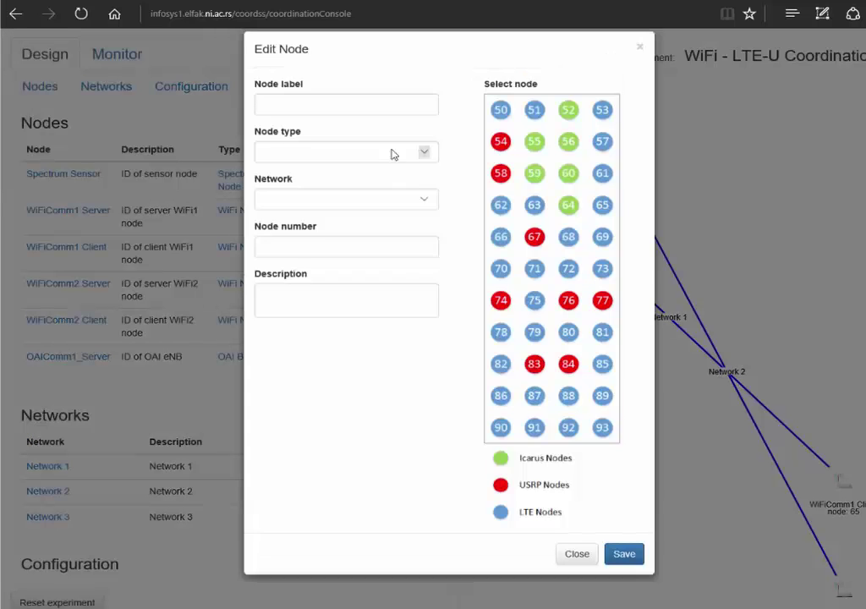
click(343, 104)
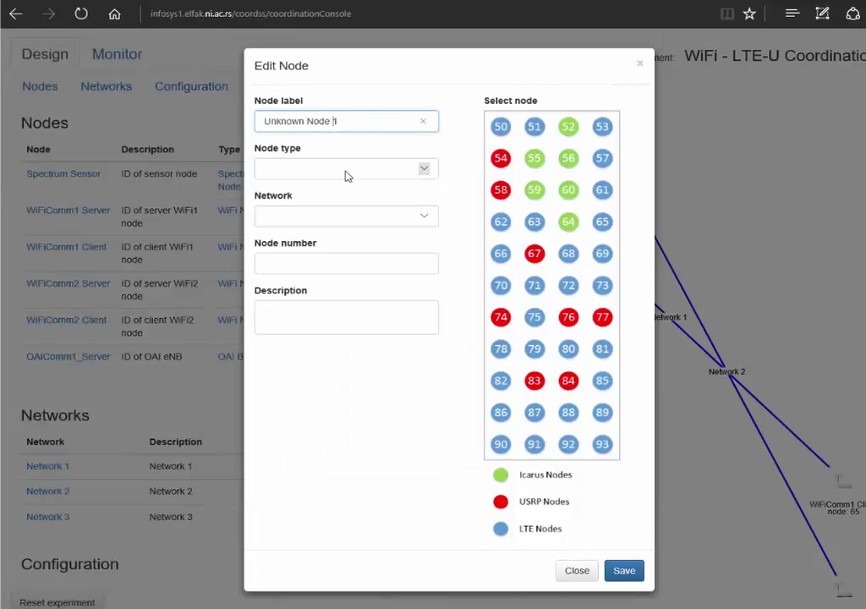
click(345, 170)
click(341, 226)
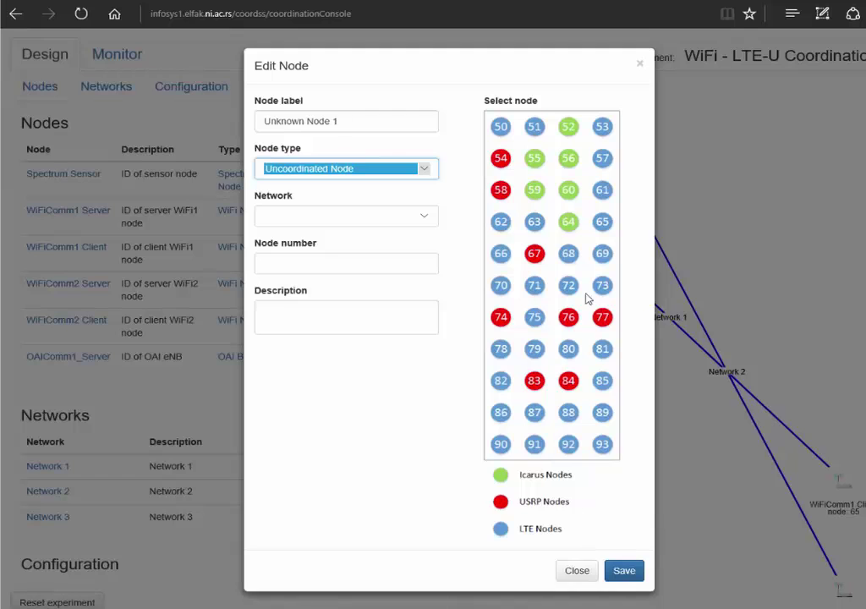
click(506, 222)
click(625, 571)
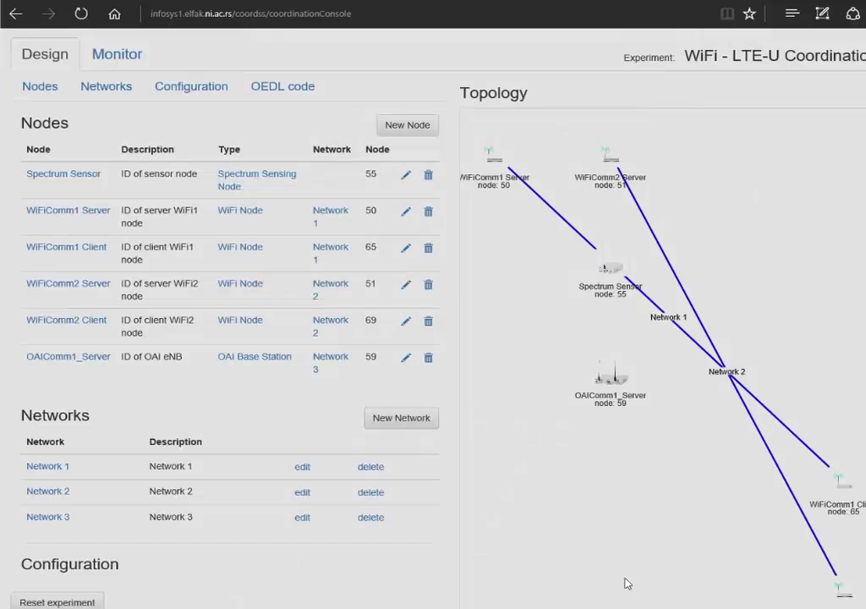
Add Unknown Node 2 as an Uncoordinated Node at testbed node 57
click(385, 123)
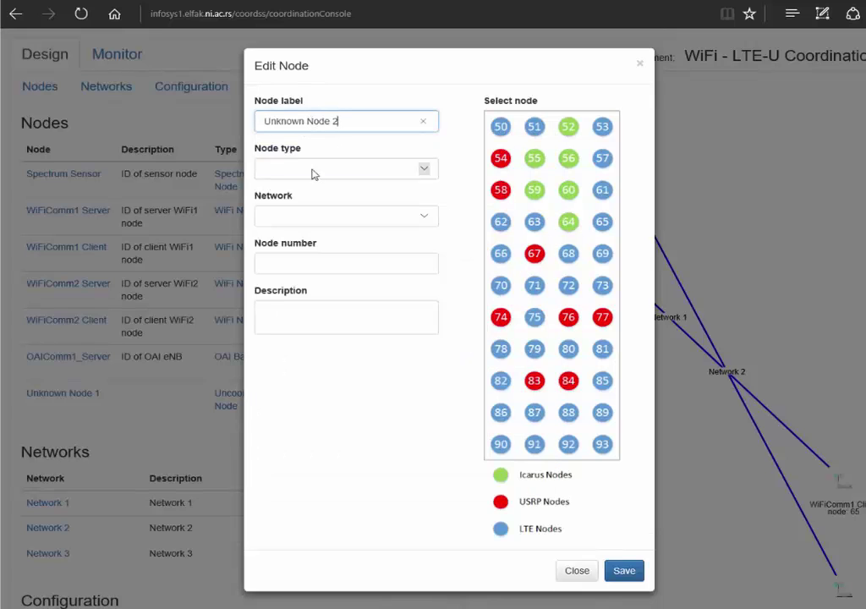
click(340, 172)
click(344, 221)
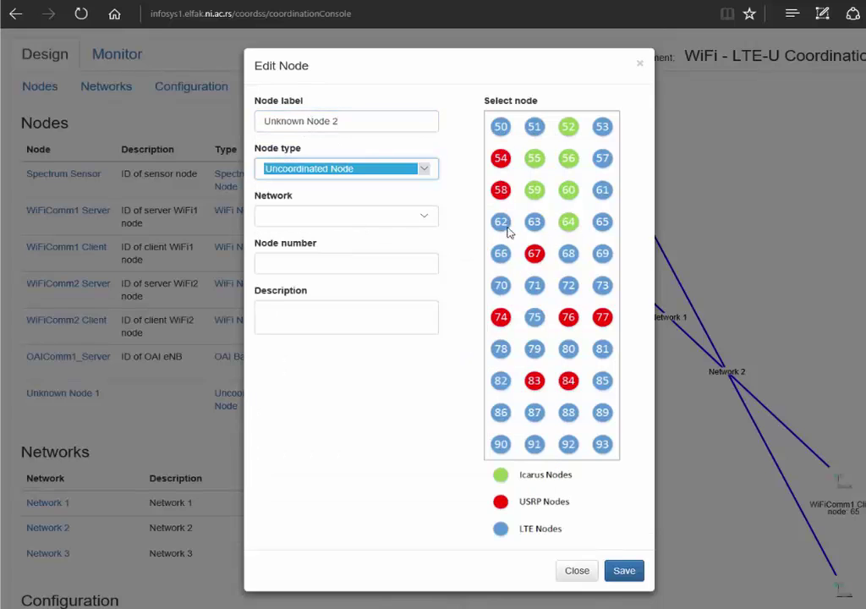
click(602, 159)
click(625, 572)
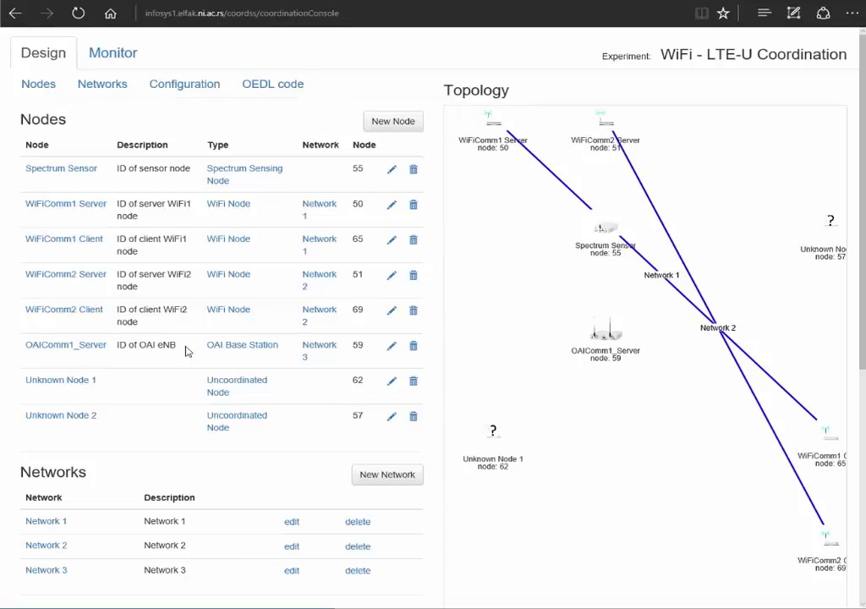
Select and copy the entire generated OEDL topology code
scroll(188, 351, down, 3)
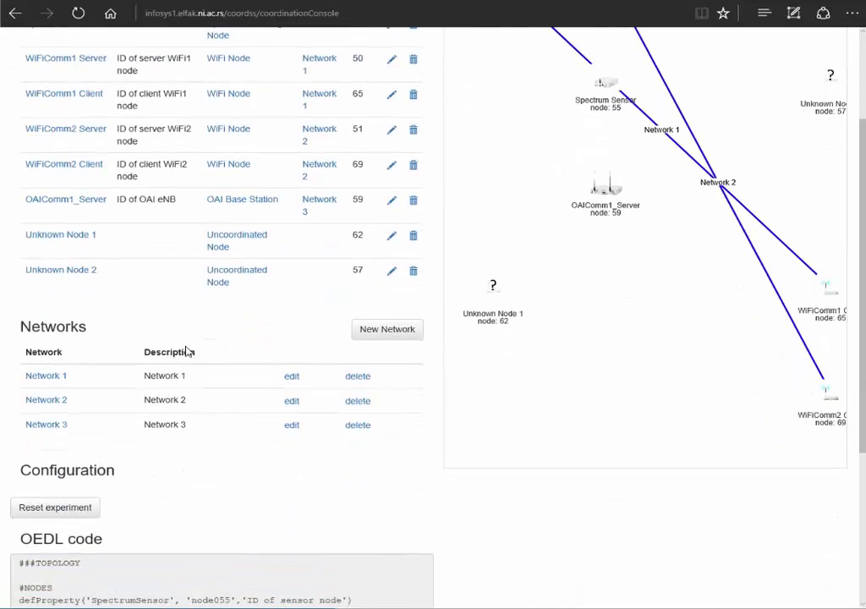
scroll(187, 351, down, 1)
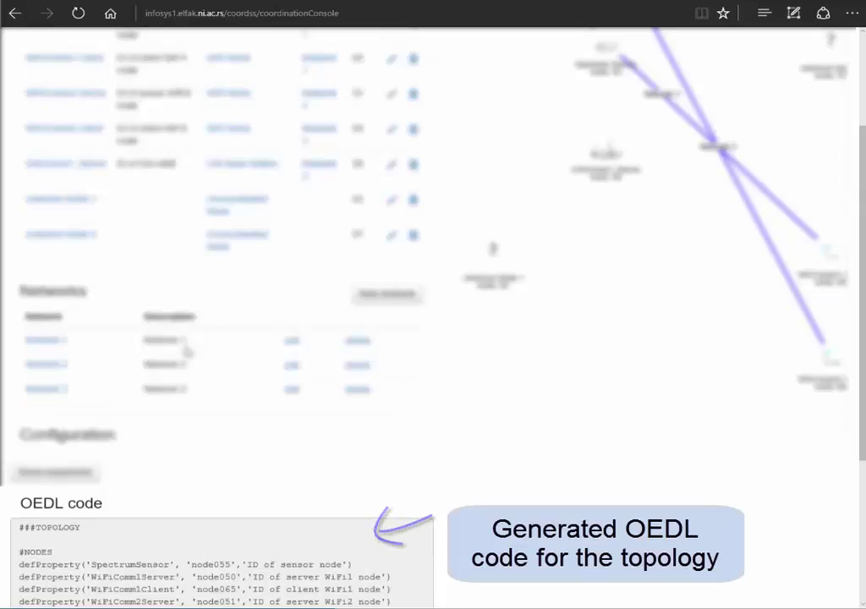
scroll(188, 351, down, 3)
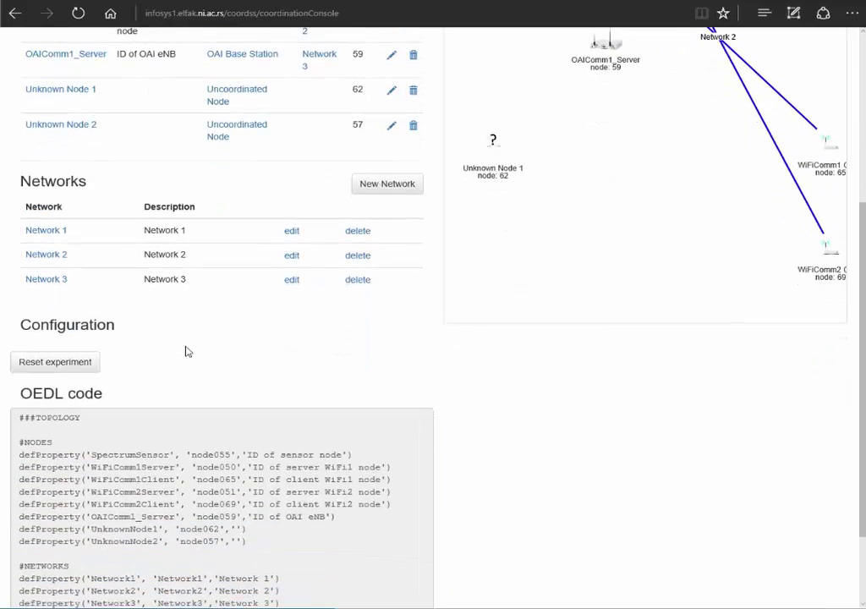
scroll(188, 351, down, 3)
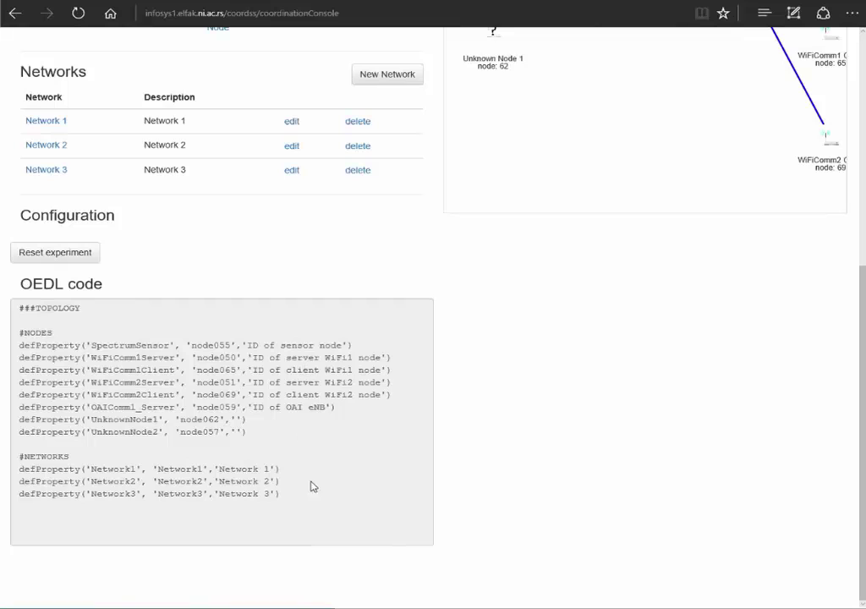
drag(311, 502, 20, 322)
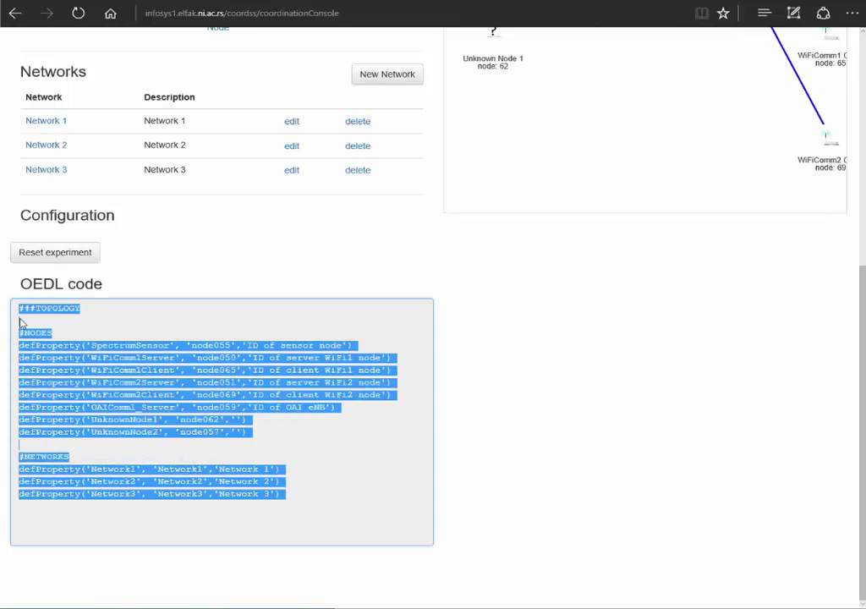
right_click(131, 363)
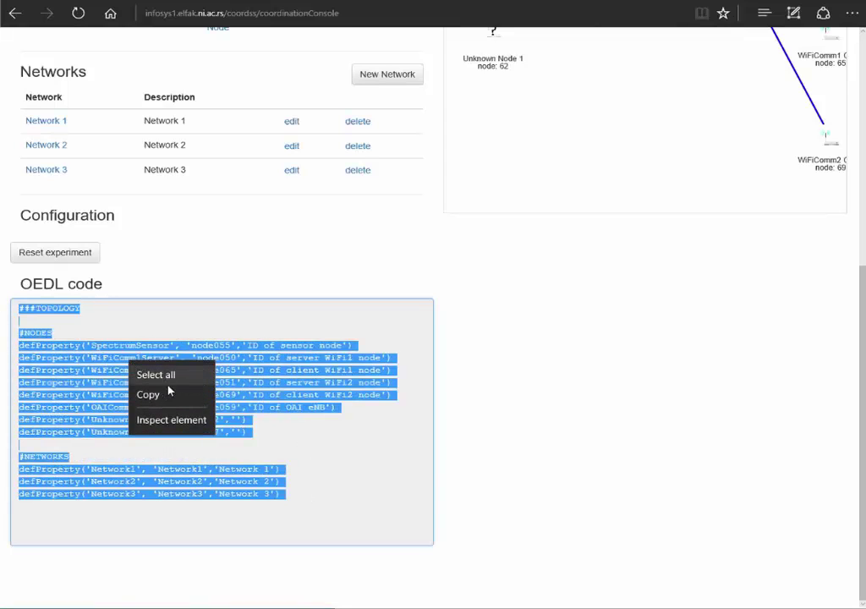
click(149, 395)
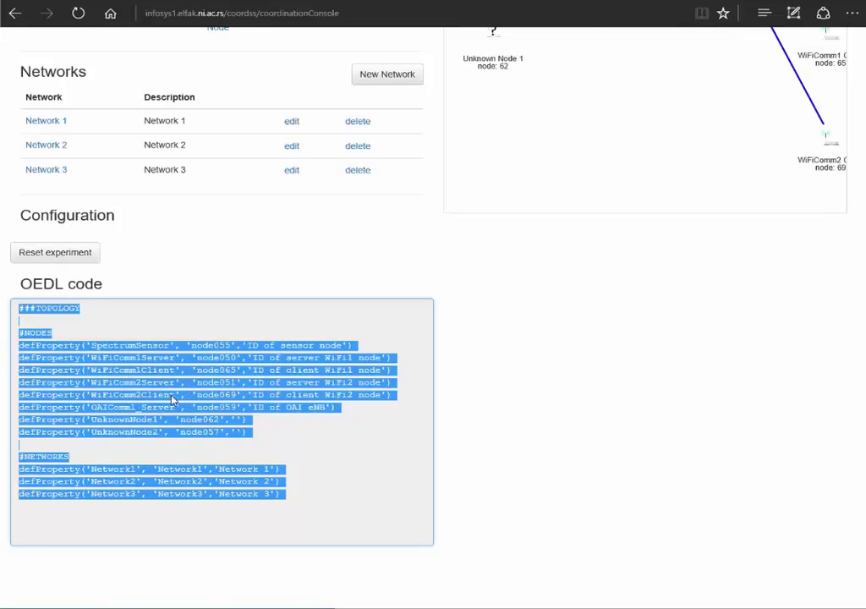
Paste the copied OEDL code at the top of the Notepad++ experiment script
key(alt+Tab)
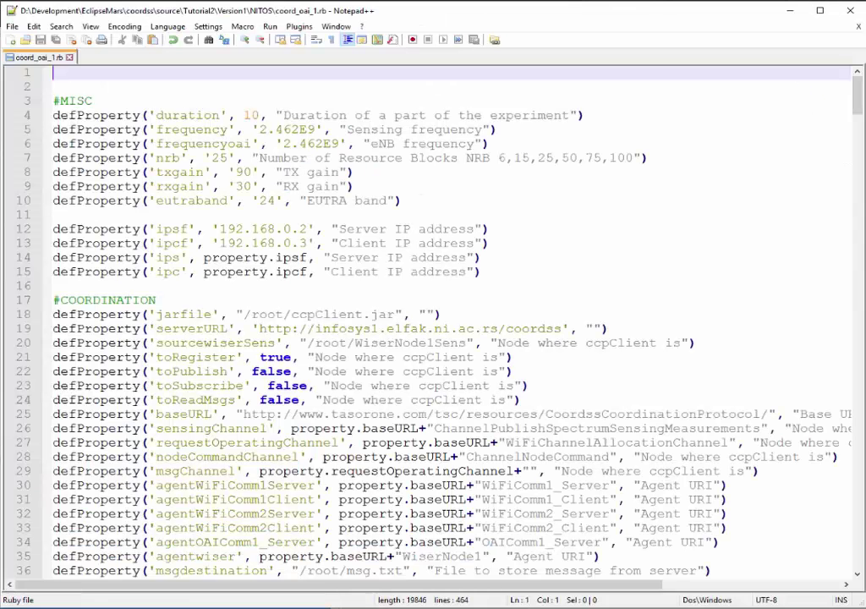
right_click(69, 57)
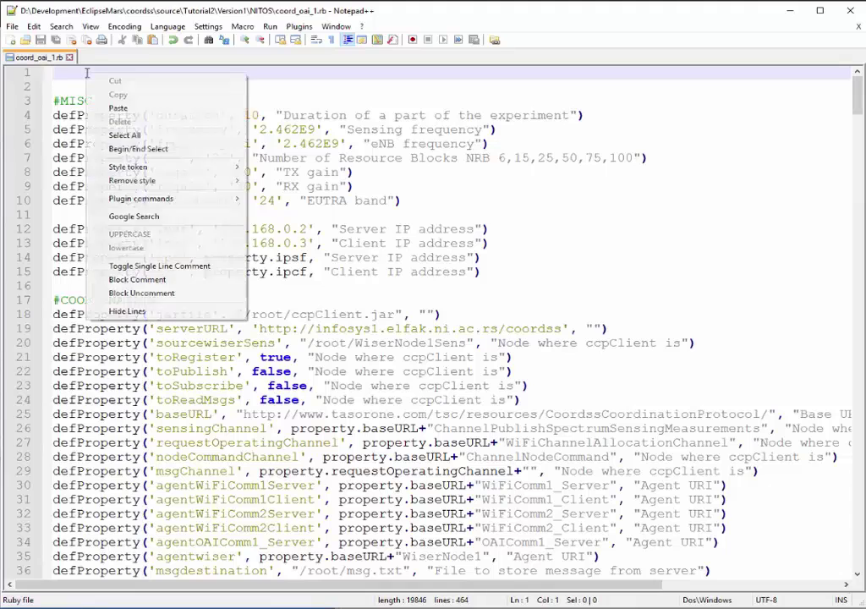
click(117, 109)
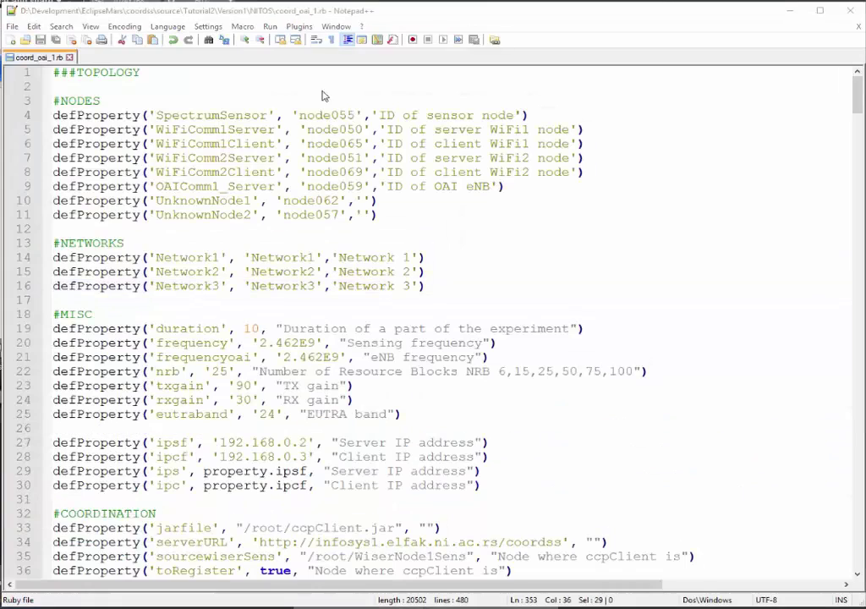
Copy the node name SpectrumSensor from the NODES properties on line 4
double_click(239, 128)
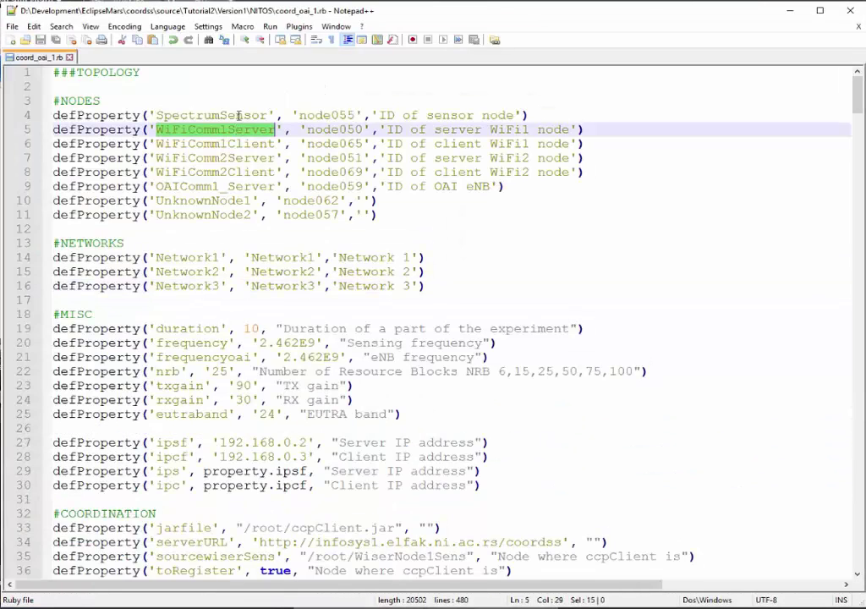
double_click(240, 116)
right_click(239, 118)
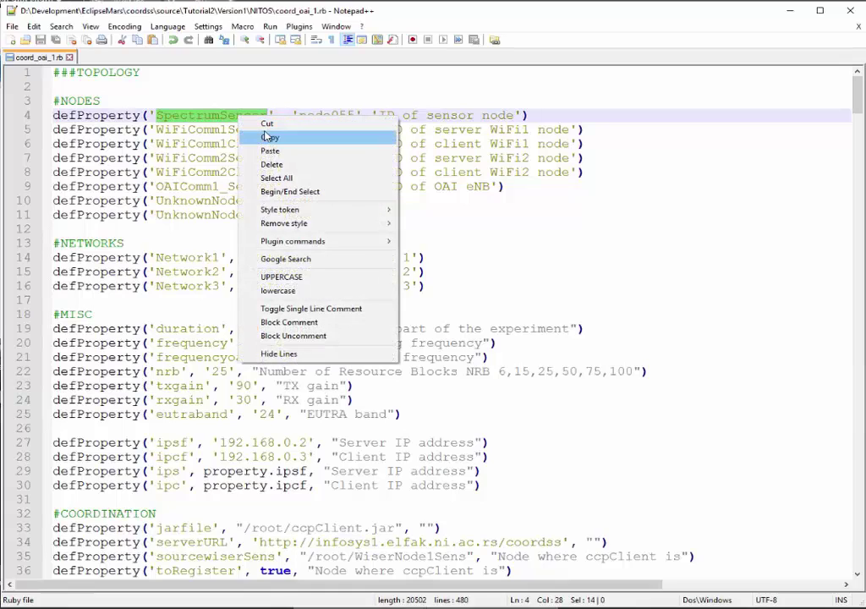
click(267, 138)
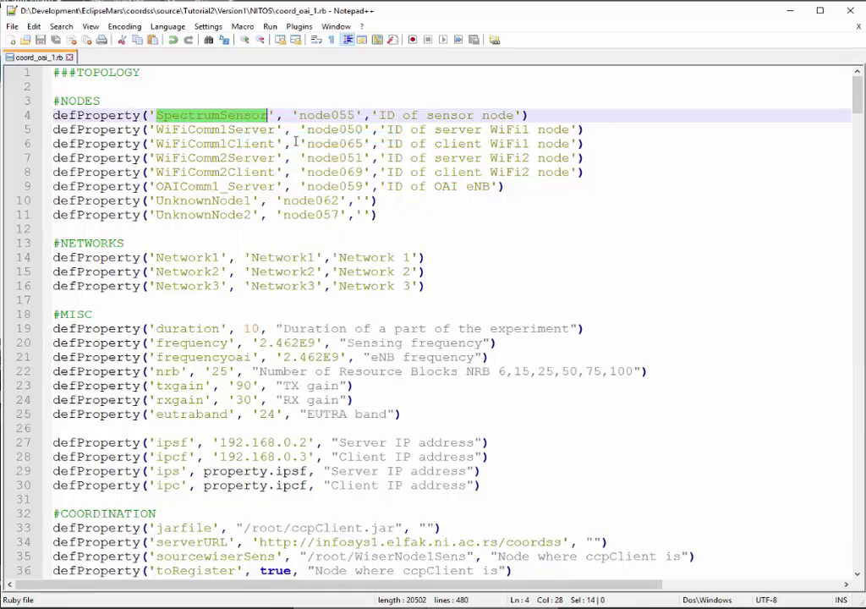
scroll(295, 142, down, 5)
scroll(370, 150, down, 12)
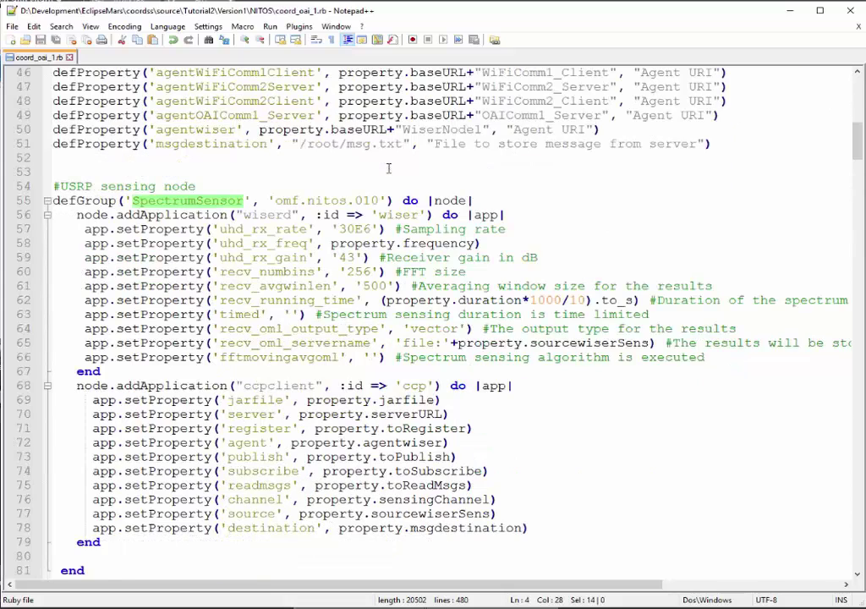
Replace the hard-coded 010 on line 55 with '+property.SpectrumSensor'
click(373, 130)
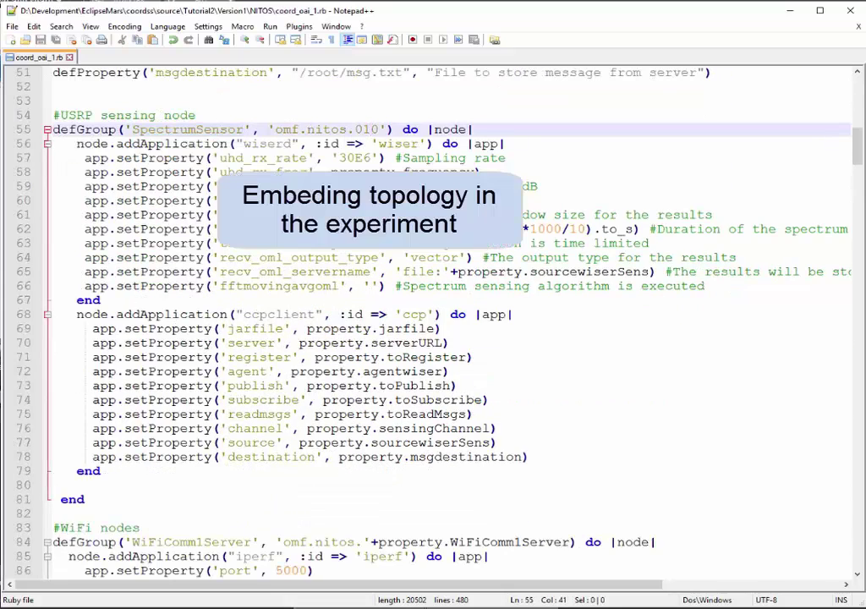
key(Delete)
key(BackSpace)
key(BackSpace)
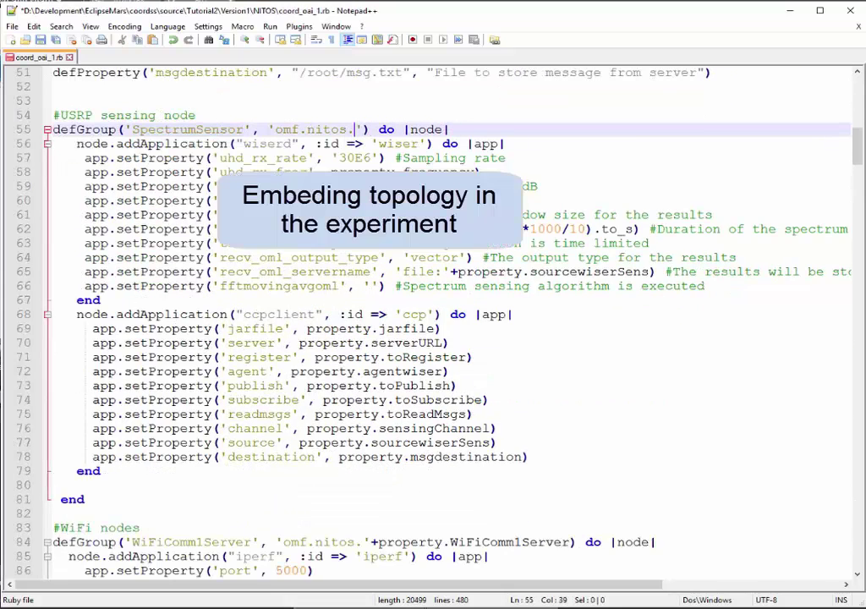
click(364, 129)
text(+propert)
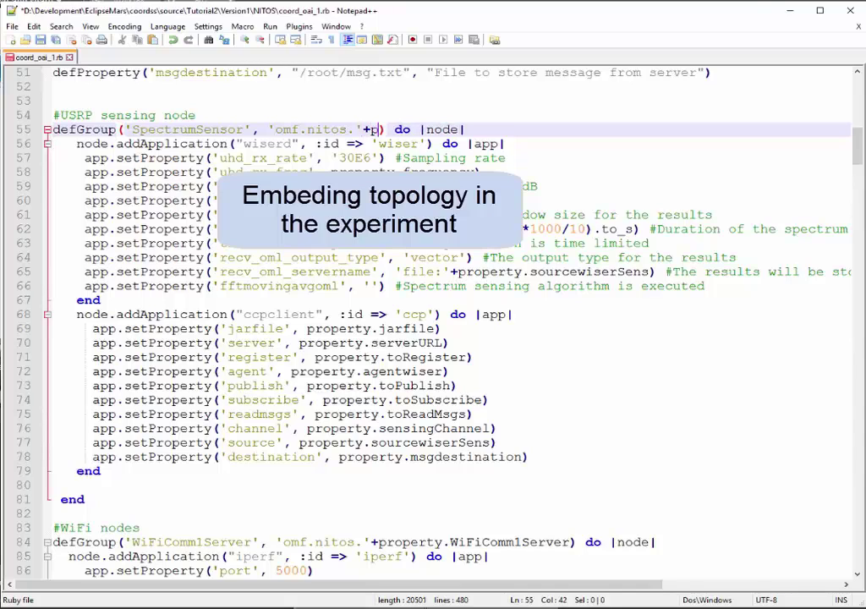
text(y.)
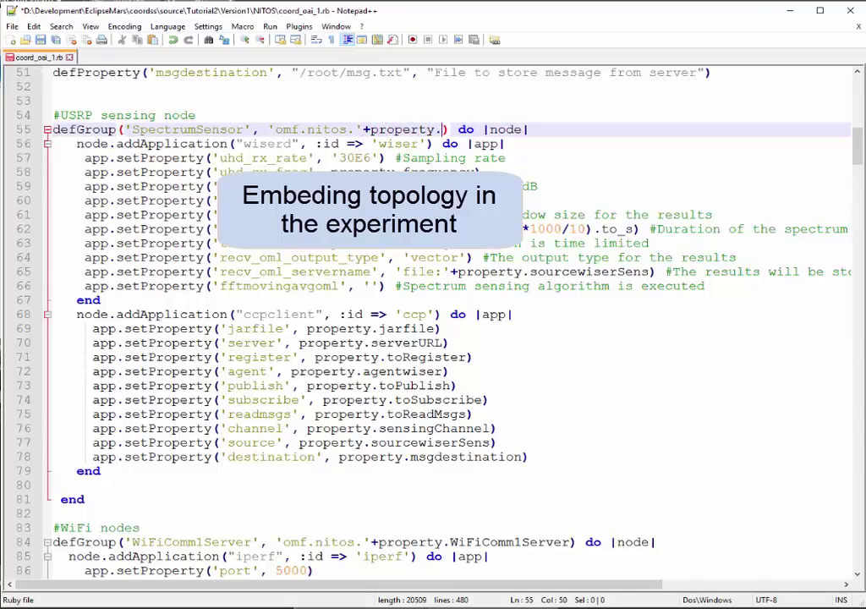
text(SpectrumSensor)
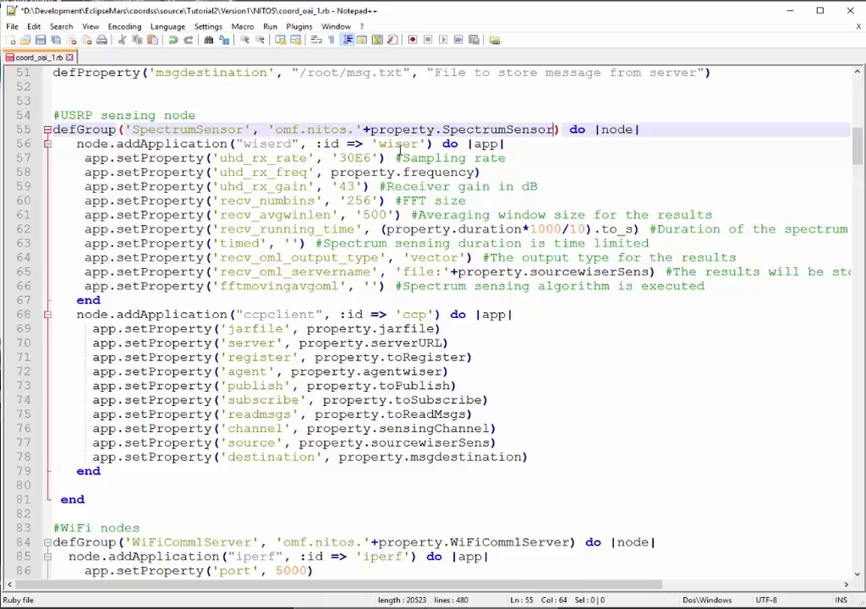
Duplicate the spectrum_sensing call from line 351 onto a new line after line 374
scroll(338, 203, down, 20)
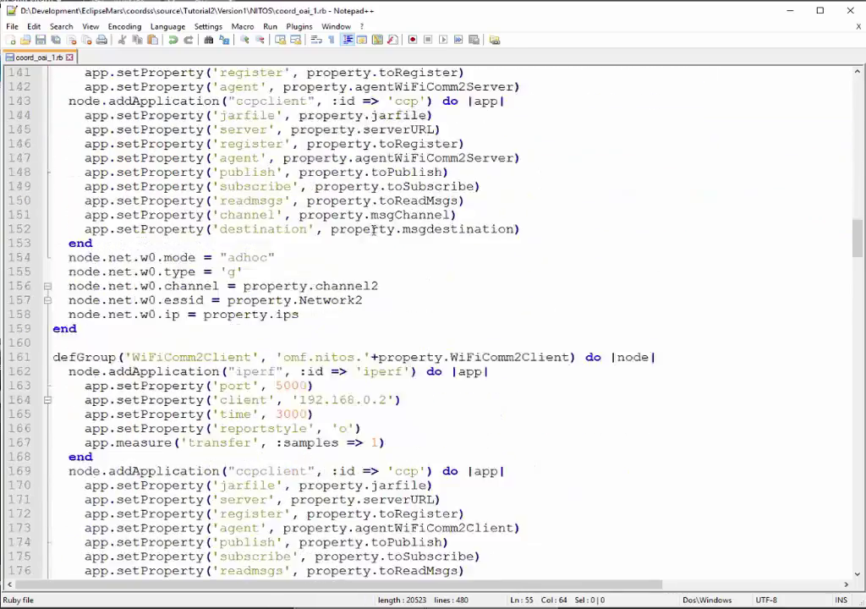
scroll(372, 231, down, 20)
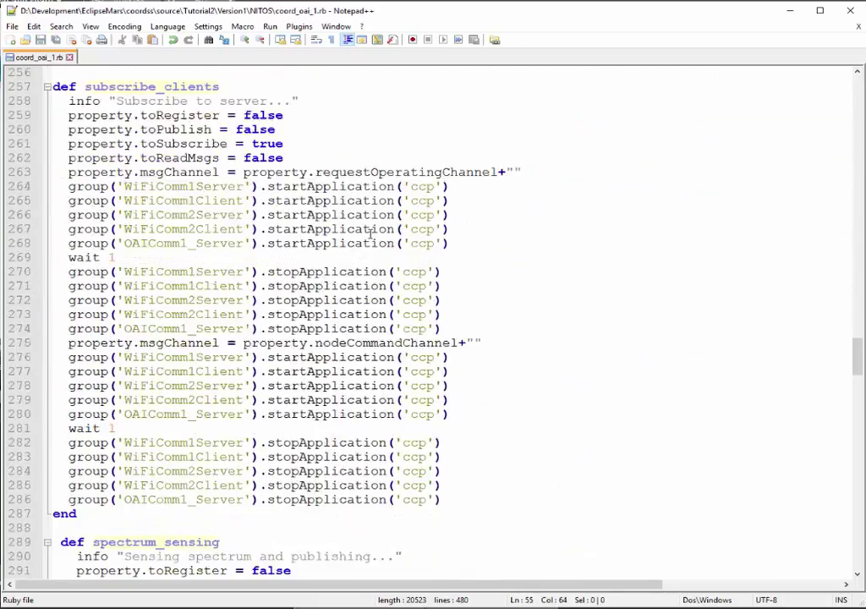
scroll(369, 233, down, 16)
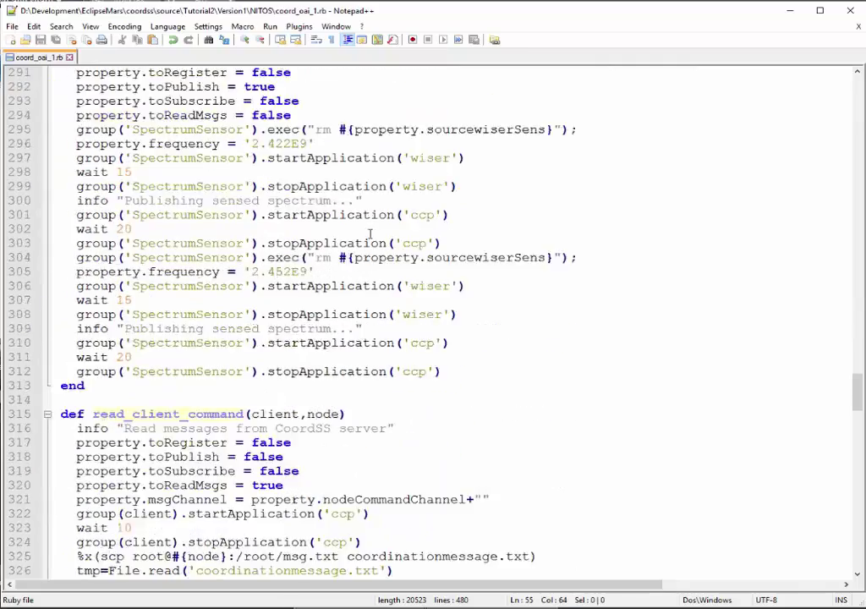
scroll(370, 233, down, 12)
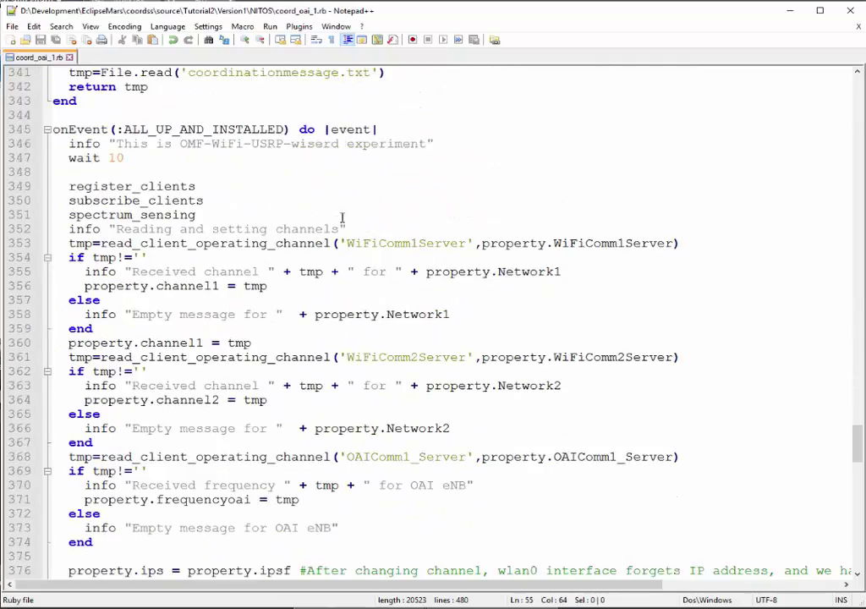
double_click(177, 214)
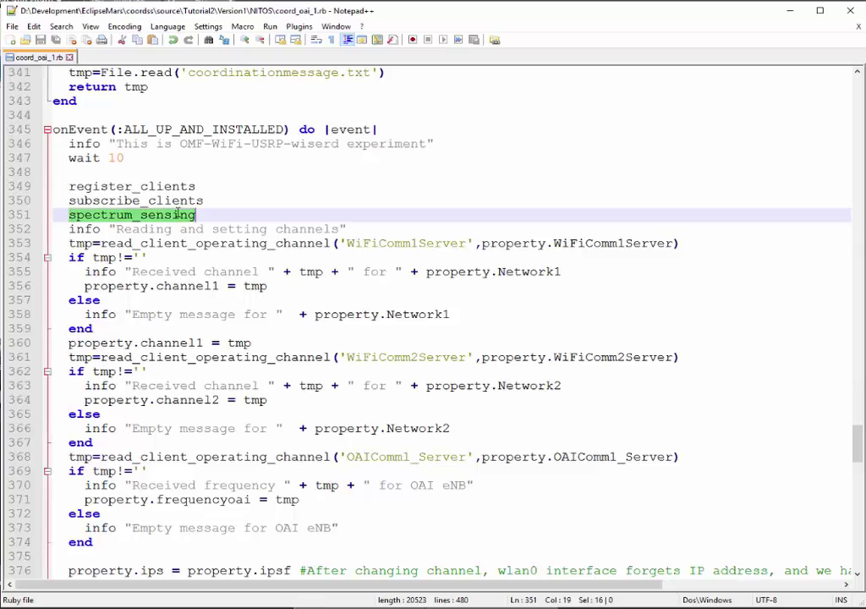
scroll(228, 222, down, 2)
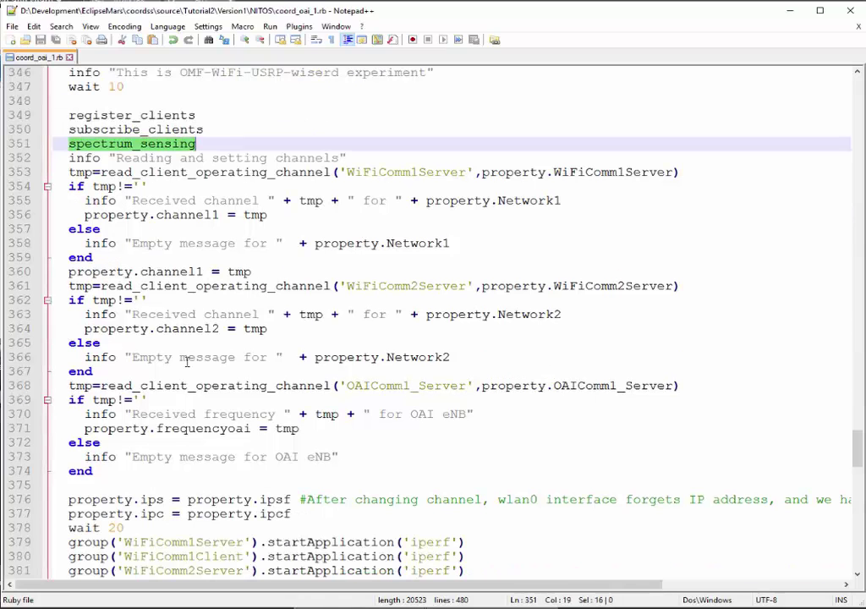
click(167, 468)
key(Return)
key(Return)
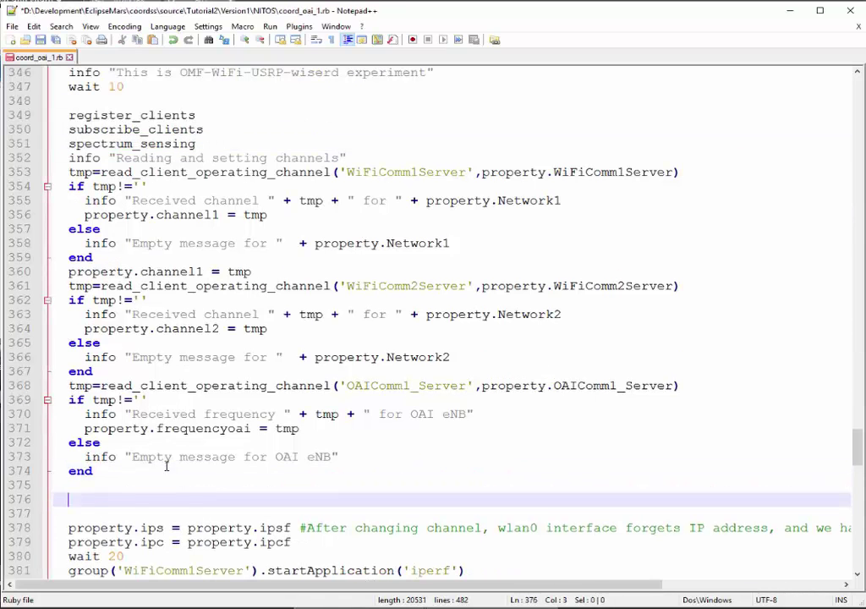
key(ctrl+v)
scroll(211, 439, down, 5)
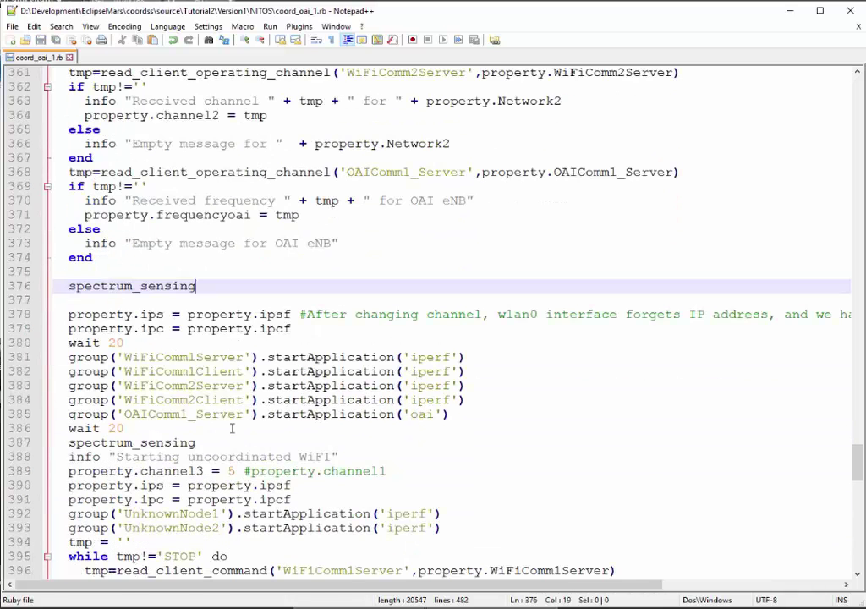
scroll(247, 445, down, 3)
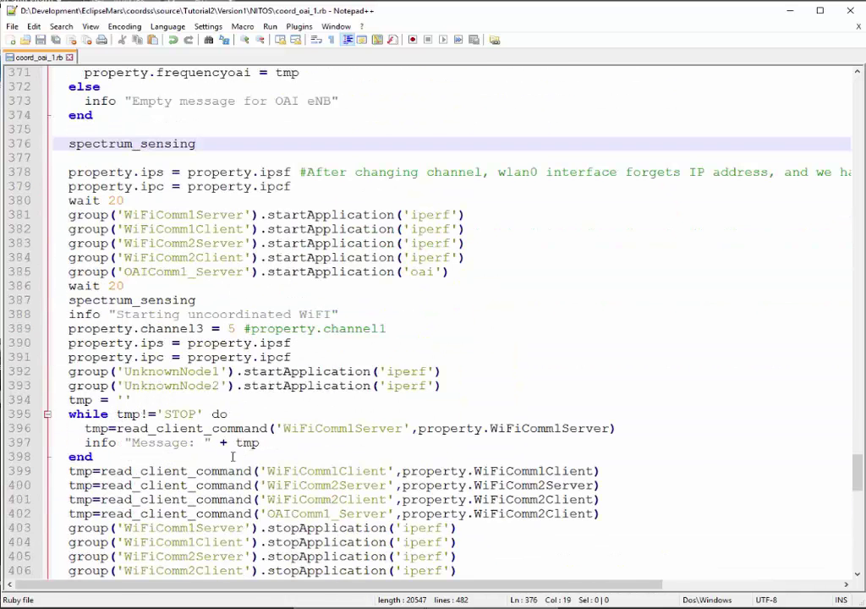
click(232, 456)
Add a line after the while loop, then log into the NITOS testbed in PuTTY with the user name
key(Return)
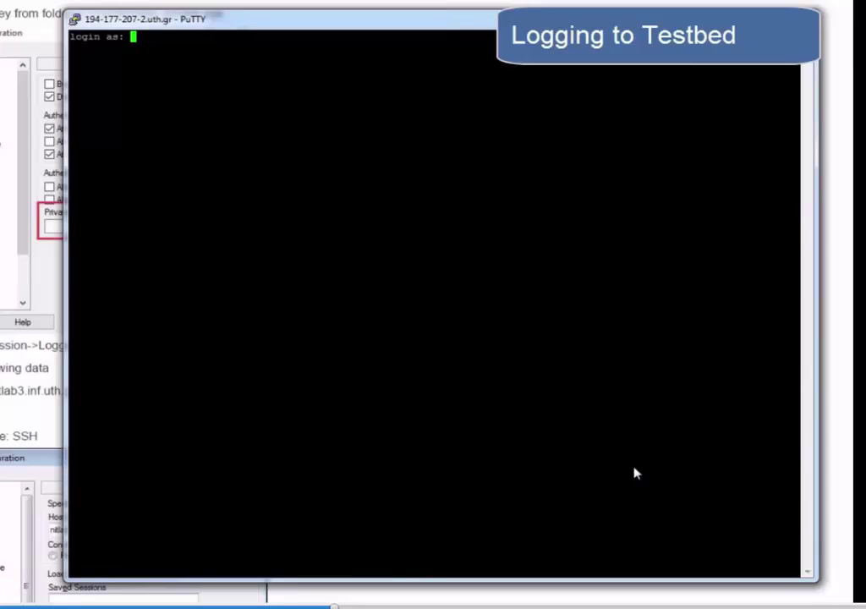
key(Return)
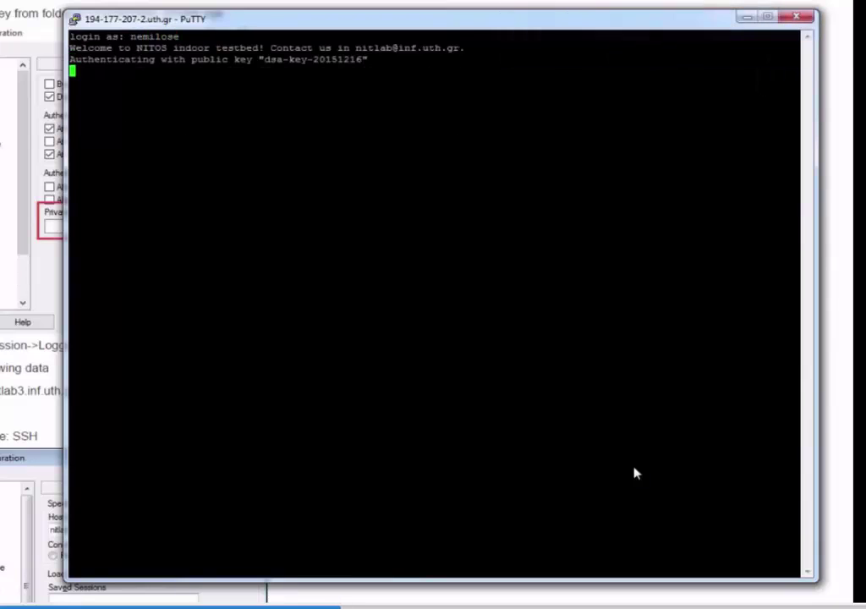
Power-cycle node055, node050 and node051, loading the coordss_tutorial.ndz image onto them while off
text(omf tell -a off -t node055,node050,node051)
key(Return)
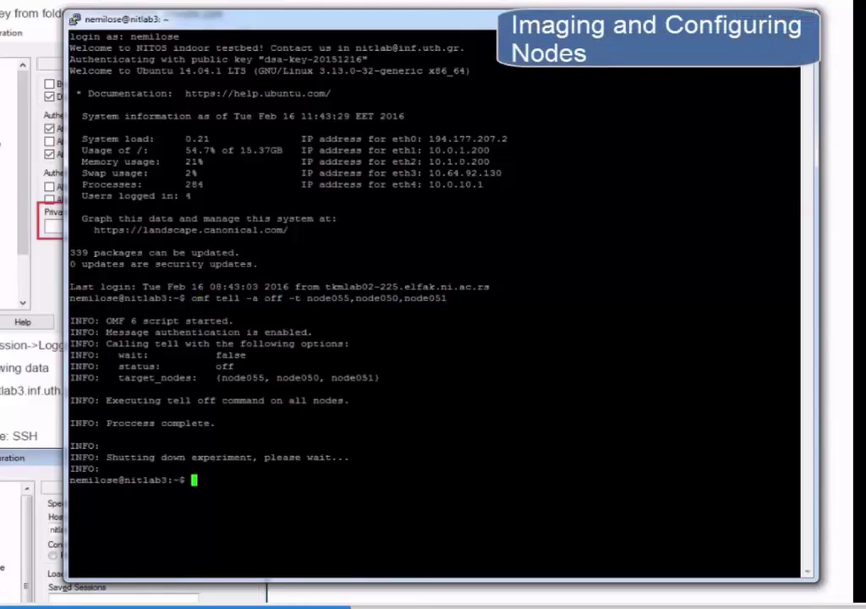
text(omf load -i coordss_tutorial.ndz -t node055,node050,node051)
key(Return)
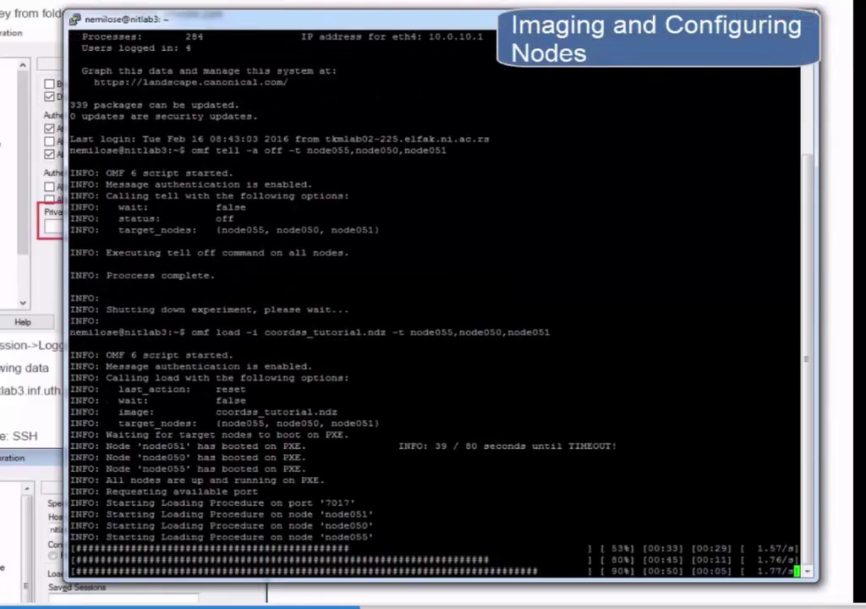
text(omf tell -a on -t node055,node050,node051)
key(Return)
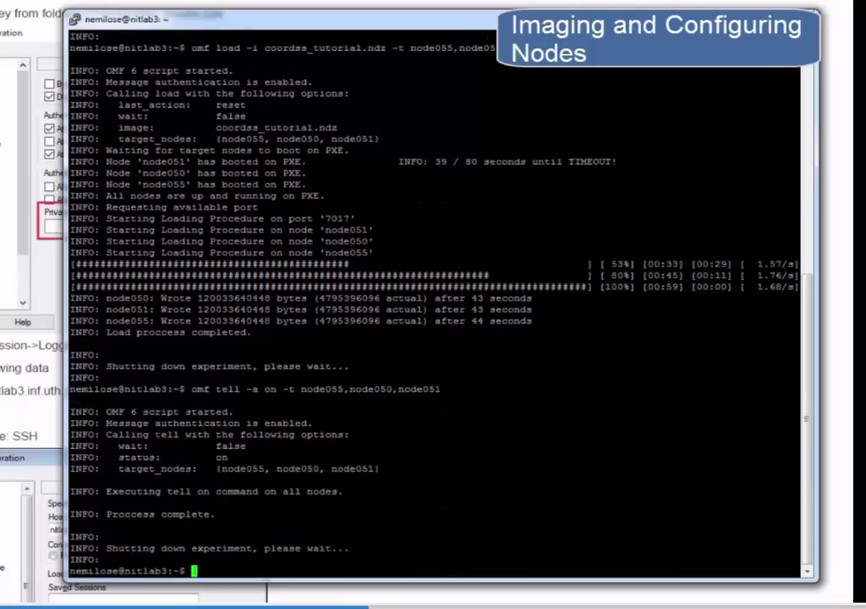
Ping node055, node050 and node051 once each to confirm they are reachable
text(ping node055 -c 1)
key(Return)
text(ping no)
key(Return)
text(ping node050 -c 1)
key(Return)
text(ping node051 -c 1)
On node050 as root, edit /etc/omf_rc/config.yml and restart the omf-resctl-5.4 service
key(Return)
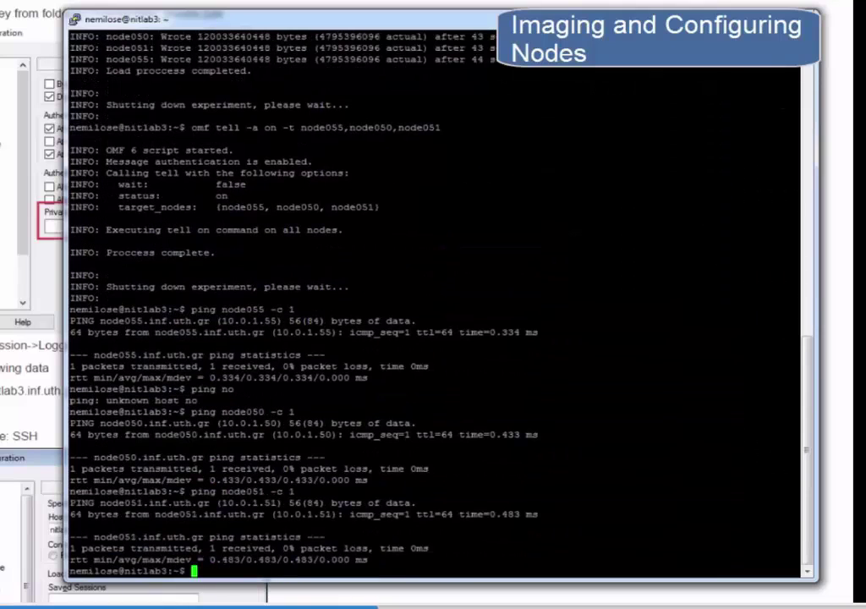
text(ssh root@node050)
key(Return)
text(yes)
key(Return)
text(vi /etc/omf_rc/config.yml)
key(Return)
key(i)
key(Down)
key(Down)
key(Down)
key(Down)
key(Down)
key(Down)
key(Down)
key(Down)
key(Down)
key(Down)
key(Down)
key(Down)
key(Down)
key(Down)
key(Down)
key(Down)
key(Down)
key(Down)
key(Down)
key(Down)
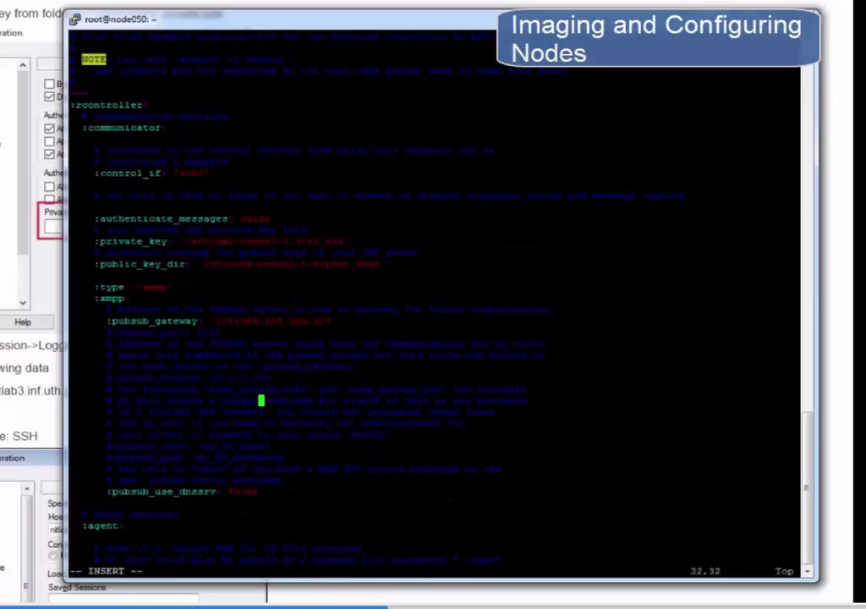
text(:wq)
Run experimentA.rb with omf-5.4 exec on the slice, using node050, node051 and node055 as resources
key(Return)
text(service omf-resctl-5.4 restart)
key(Return)
text(exit)
key(Return)
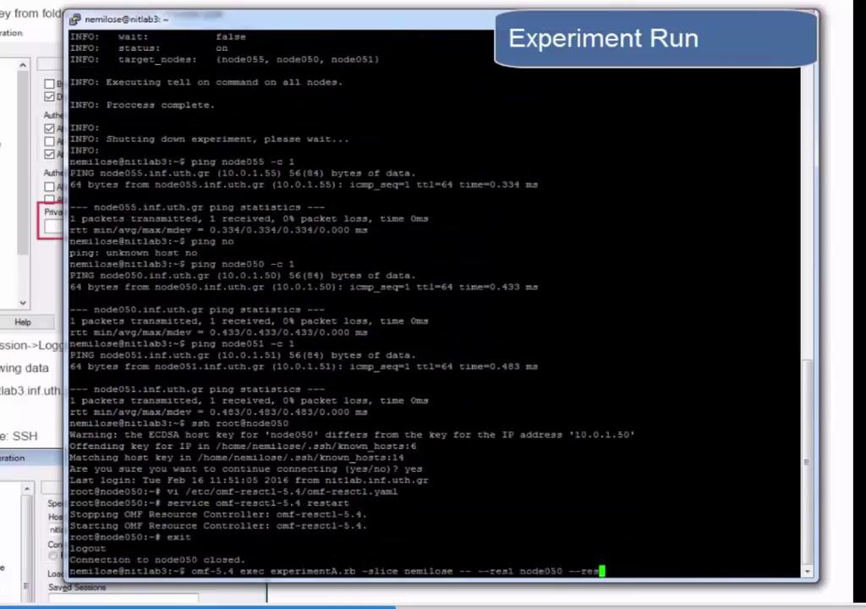
key(Return)
key(Up)
text(-)
key(Return)
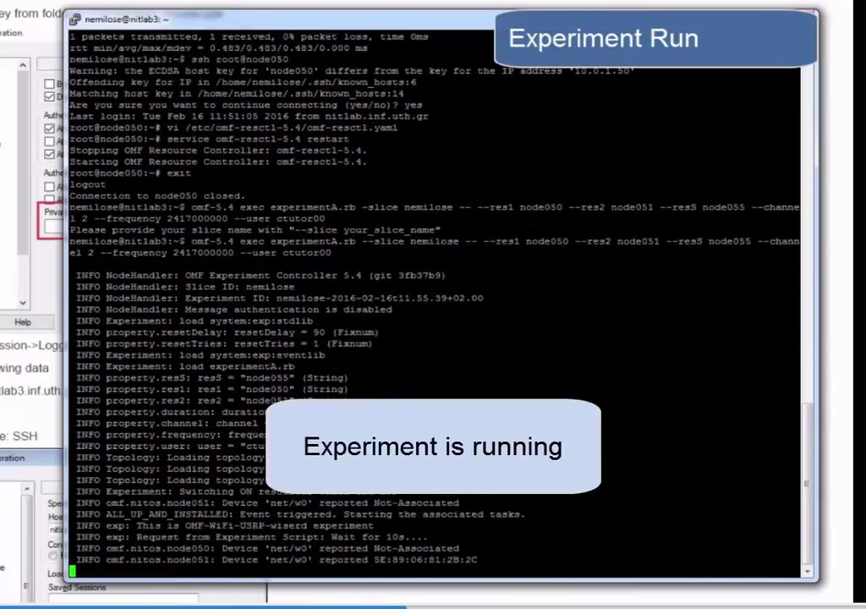